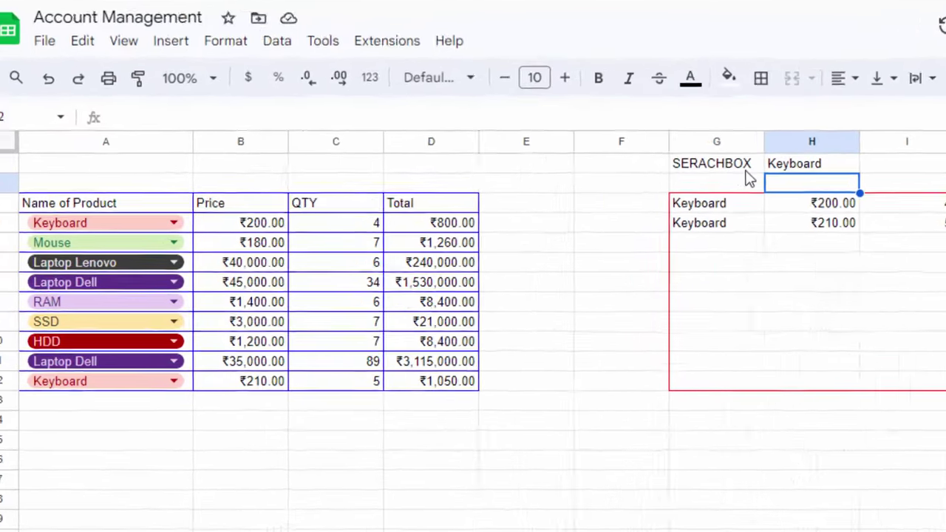
Fill the SERACHBOX label and search cells yellow and make the label bold
{"action": "left_click", "coordinate": [657, 194]}
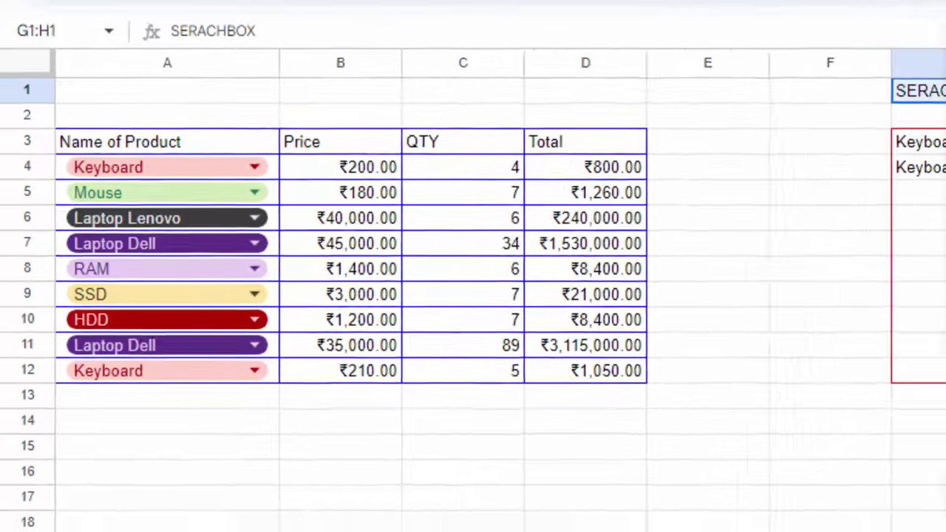
{"action": "left_click", "coordinate": [734, 47]}
{"action": "left_click", "coordinate": [793, 140]}
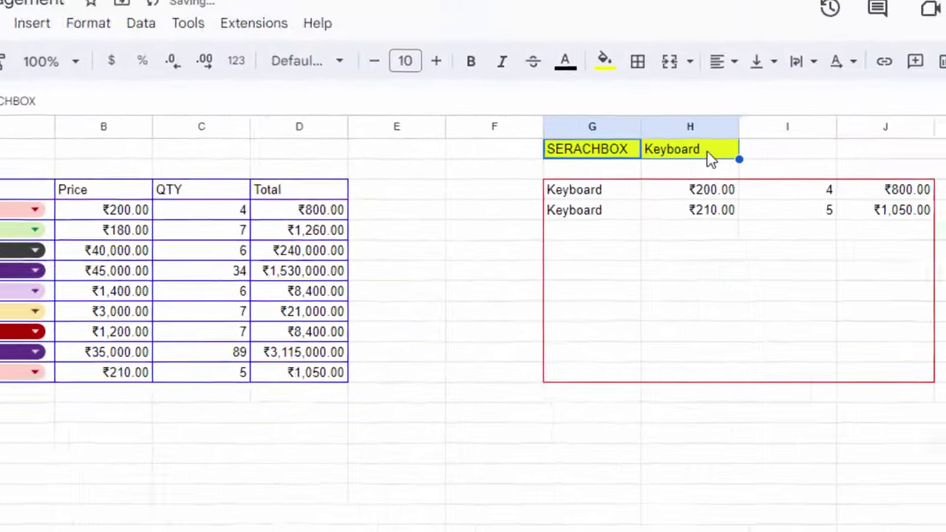
{"action": "left_click", "coordinate": [544, 161]}
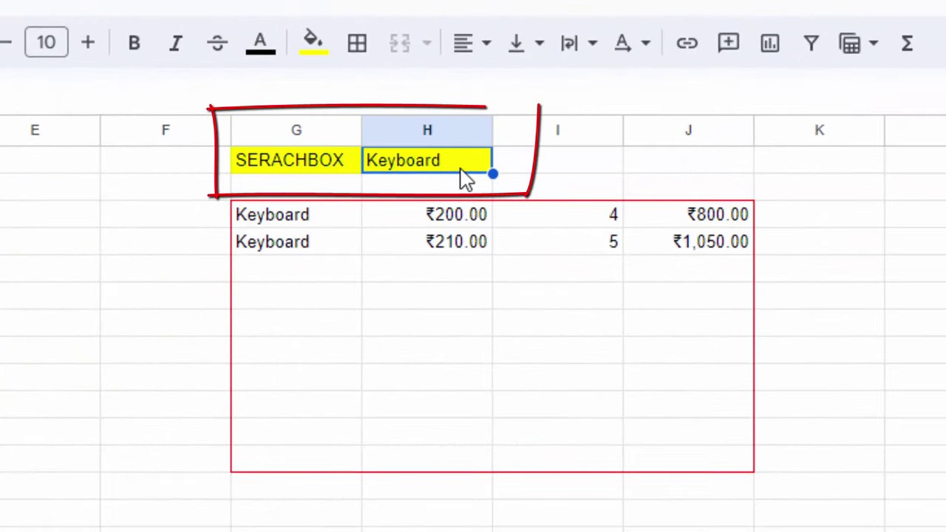
{"action": "left_click", "coordinate": [311, 161]}
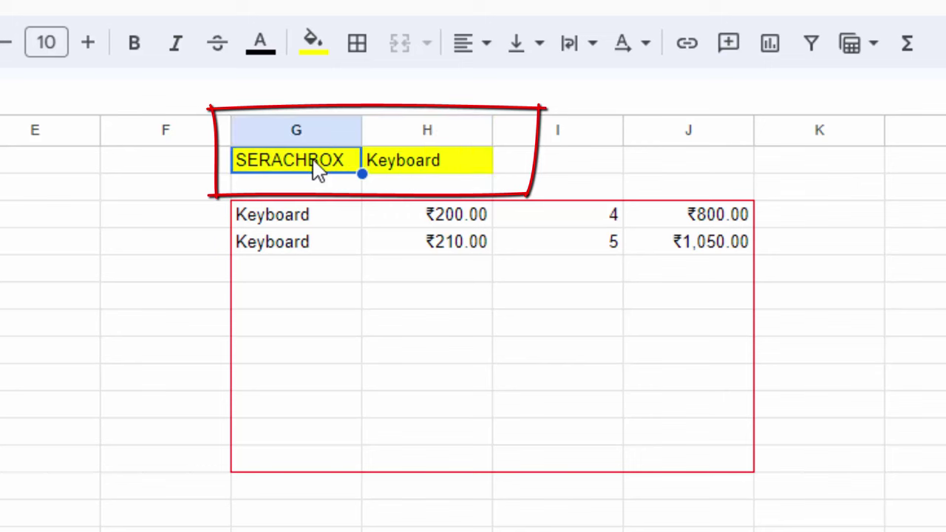
{"action": "left_click", "coordinate": [134, 43]}
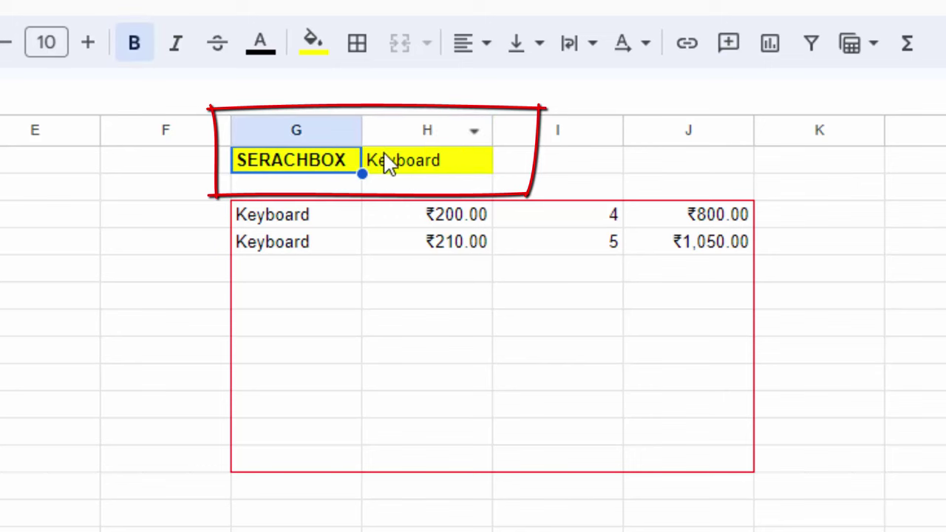
Turn the Keyboard search text in H1 red
{"action": "left_click", "coordinate": [410, 168]}
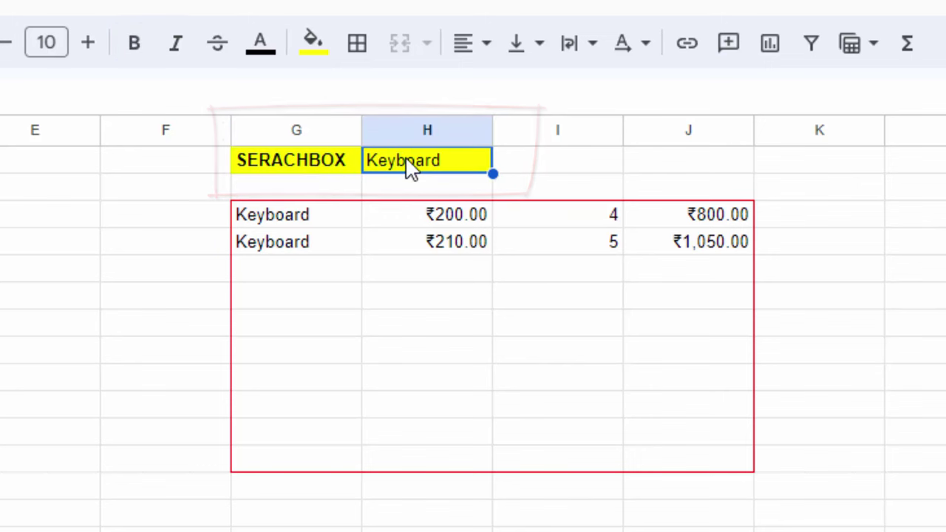
{"action": "left_click", "coordinate": [275, 46]}
{"action": "left_click", "coordinate": [294, 163]}
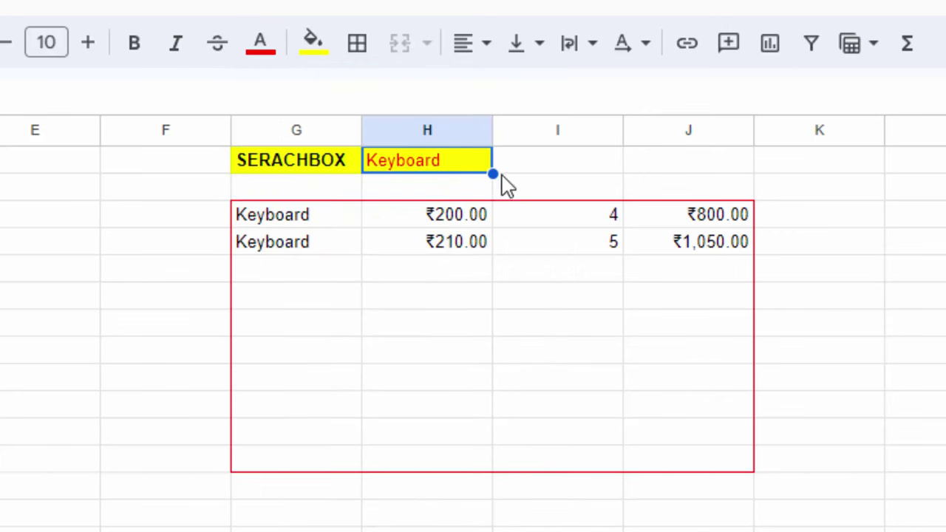
{"action": "left_click", "coordinate": [598, 167]}
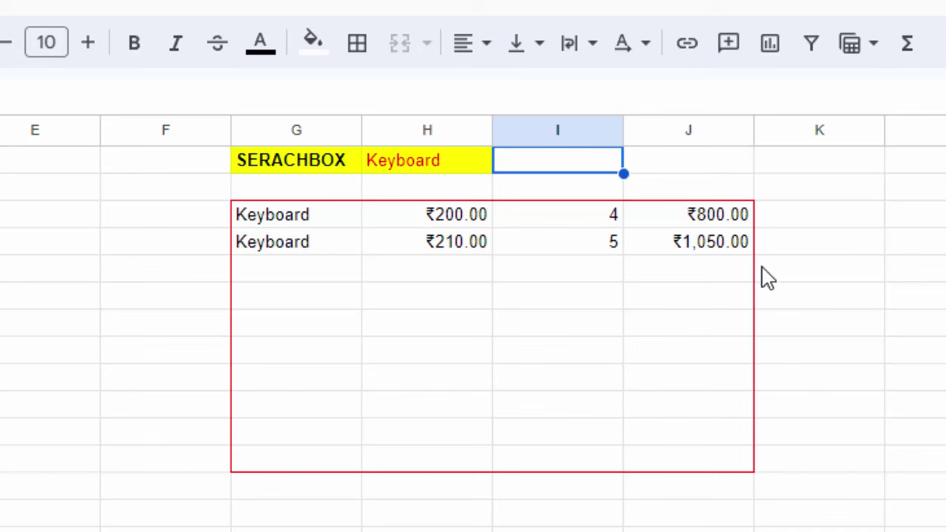
Replace the search term Keyboard with HDD
{"action": "left_click", "coordinate": [467, 165]}
{"action": "double_click", "coordinate": [467, 165]}
{"action": "left_click_drag", "start_coordinate": [465, 158], "coordinate": [296, 133]}
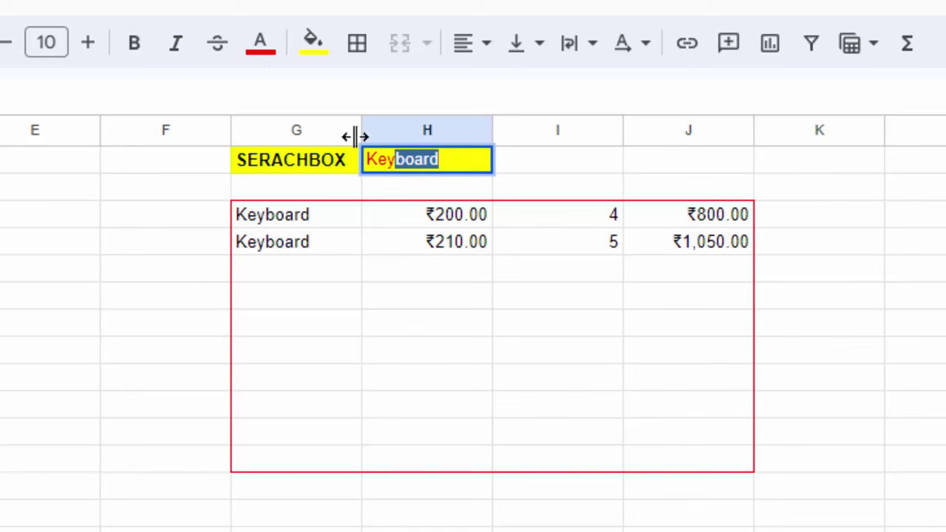
{"action": "key", "text": "BackSpace"}
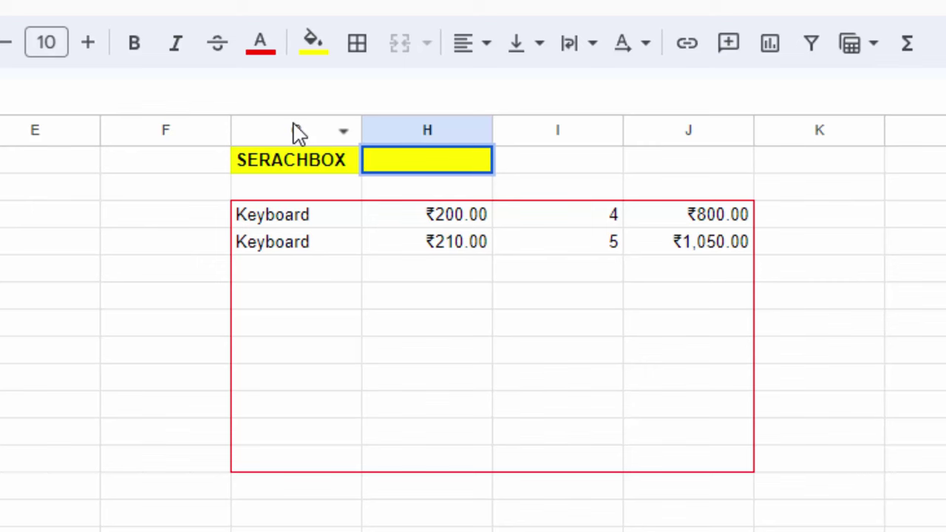
{"action": "type", "text": "HDD"}
{"action": "key", "text": "Return"}
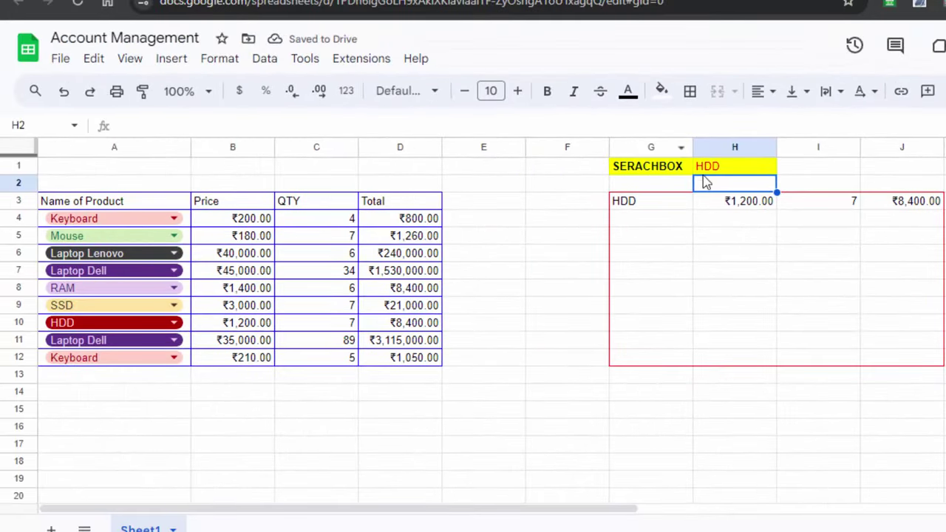
Change the search term to Mouse
{"action": "left_click", "coordinate": [732, 172]}
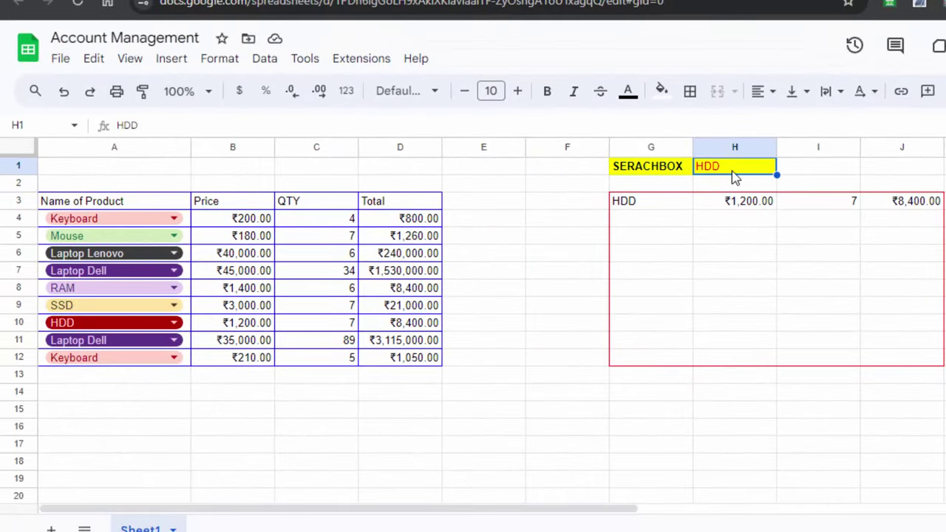
{"action": "double_click", "coordinate": [734, 168]}
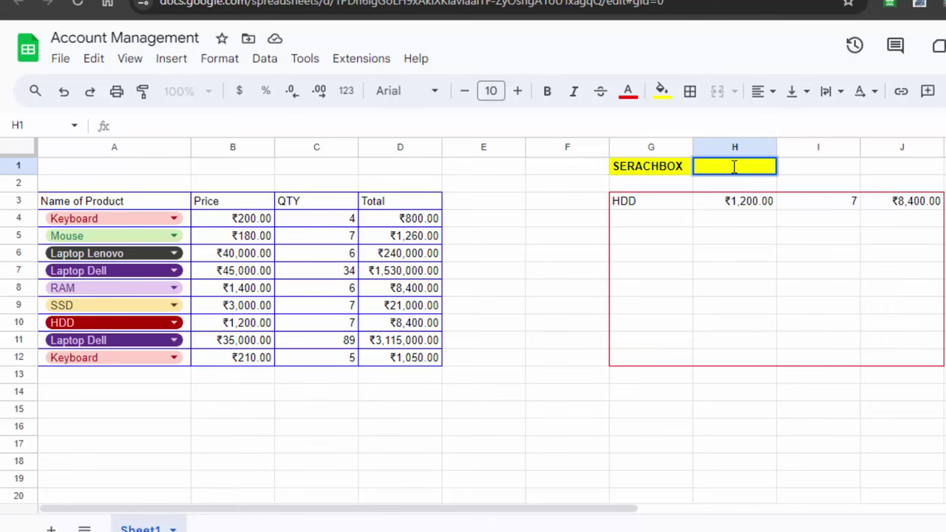
{"action": "type", "text": "M"}
{"action": "type", "text": "ou"}
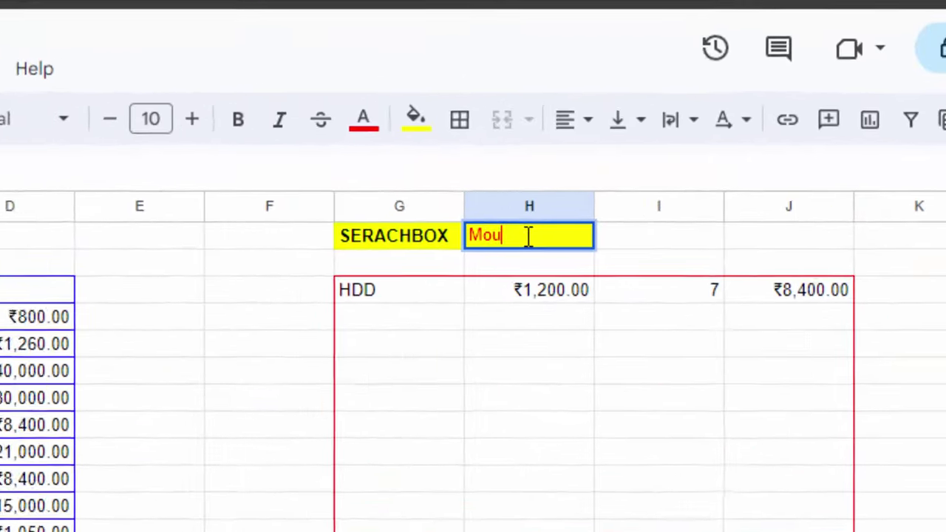
{"action": "type", "text": "se"}
{"action": "key", "text": "Return"}
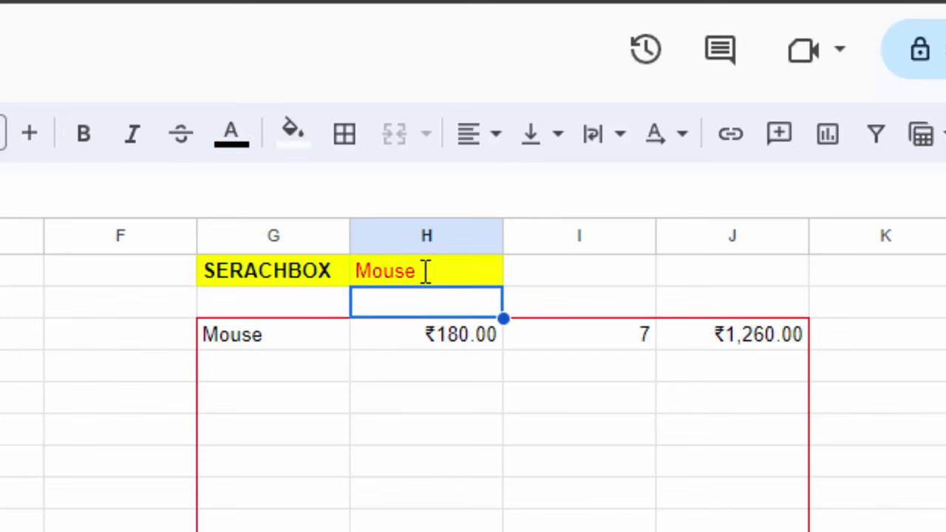
Change the search term to SSD so only the SSD row shows
{"action": "left_click", "coordinate": [427, 271]}
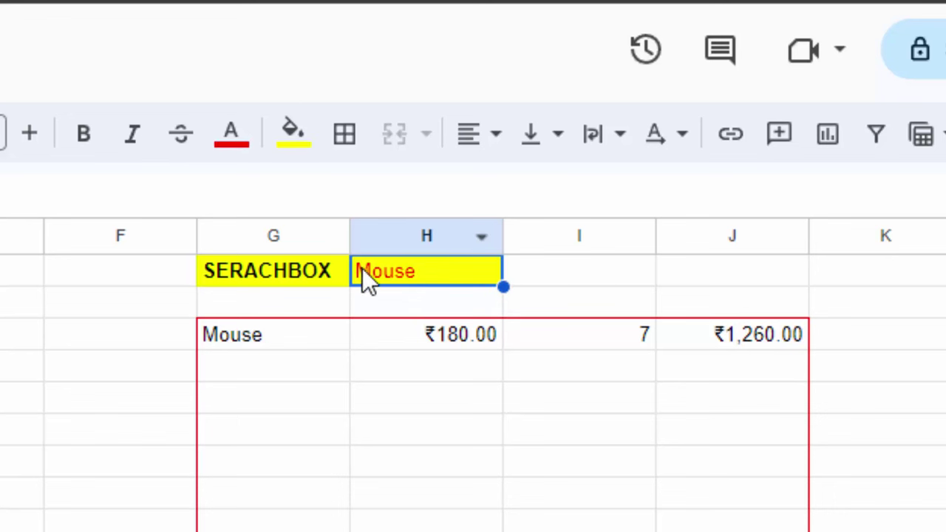
{"action": "double_click", "coordinate": [426, 270]}
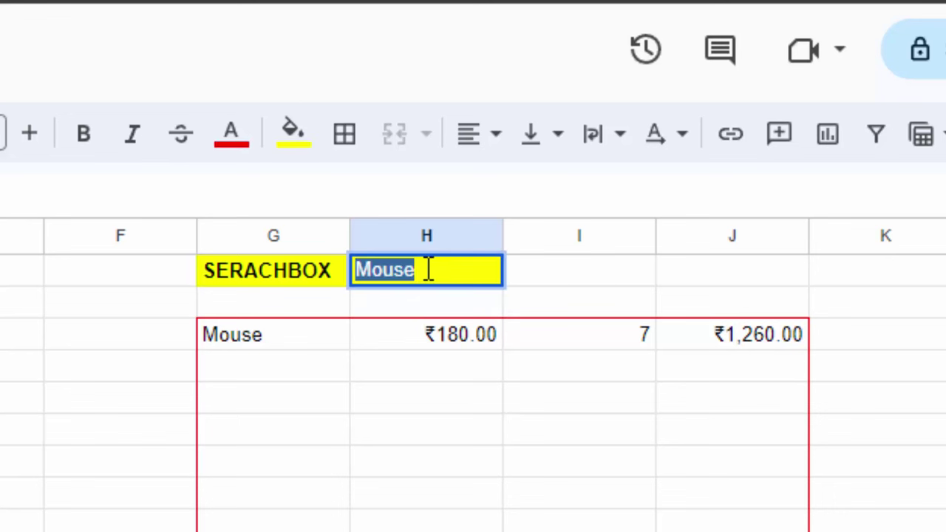
{"action": "key", "text": "BackSpace"}
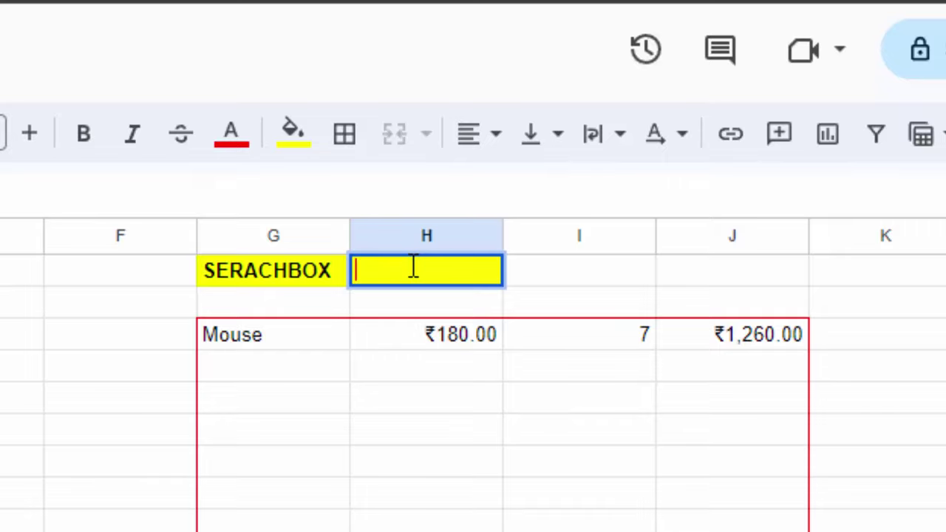
{"action": "type", "text": "SS"}
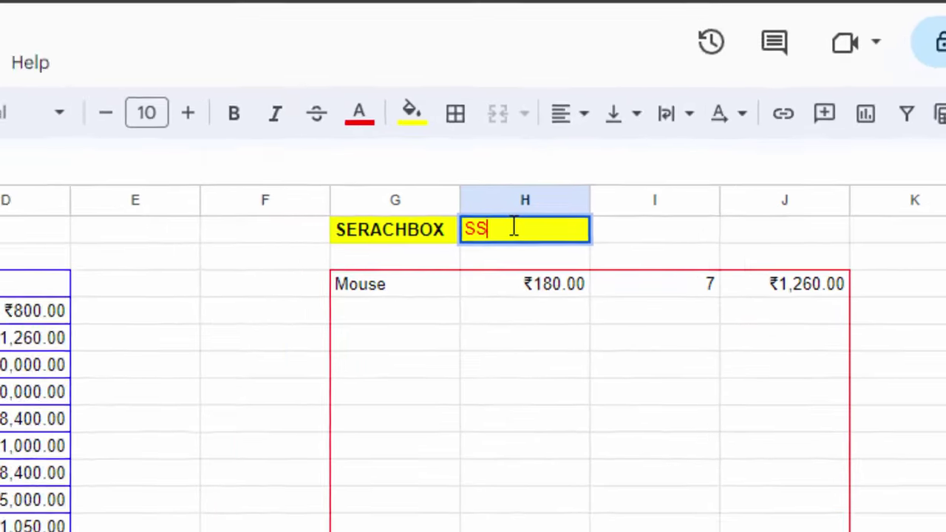
{"action": "type", "text": "D"}
{"action": "key", "text": "Return"}
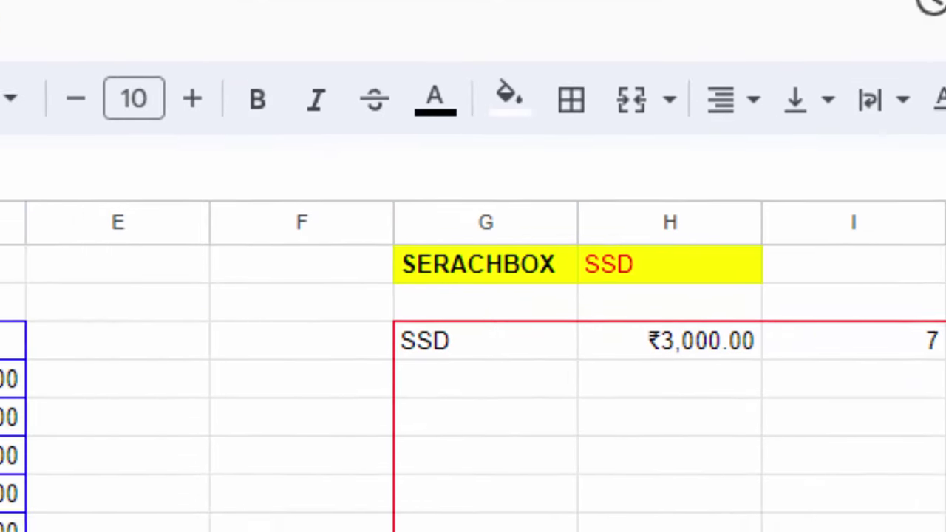
Shade the SSD row's Price, QTY and Total cells B9:D9 red
{"action": "left_click_drag", "start_coordinate": [444, 326], "coordinate": [761, 326]}
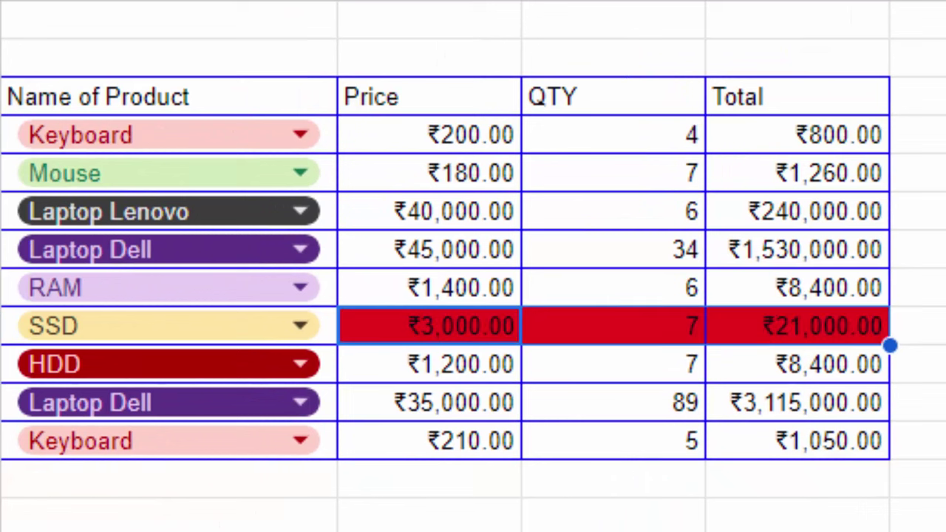
{"action": "left_click", "coordinate": [943, 510]}
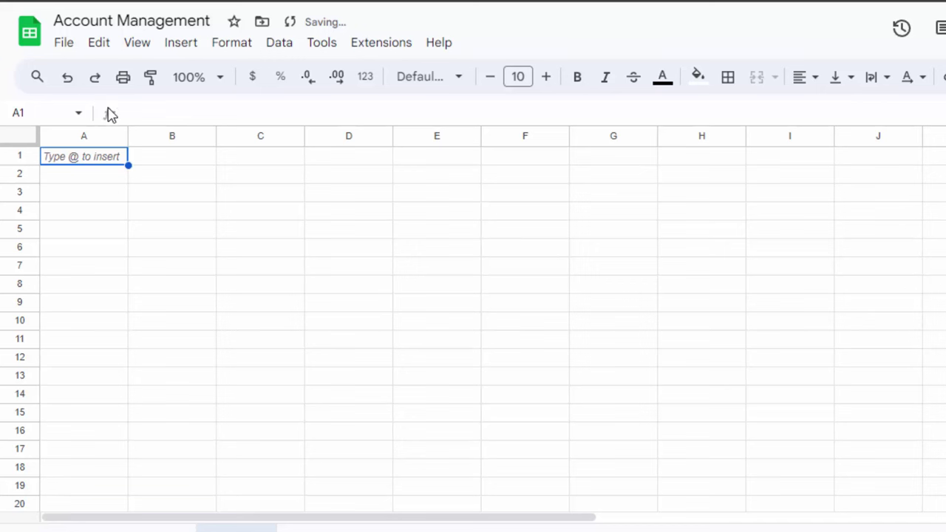
Zoom the sheet view to 125%
{"action": "left_click", "coordinate": [103, 198]}
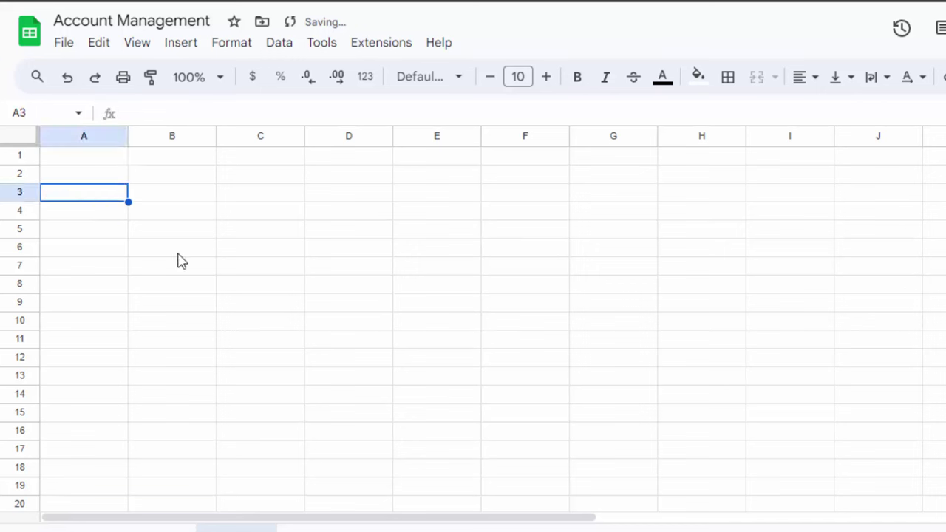
{"action": "left_click", "coordinate": [222, 86]}
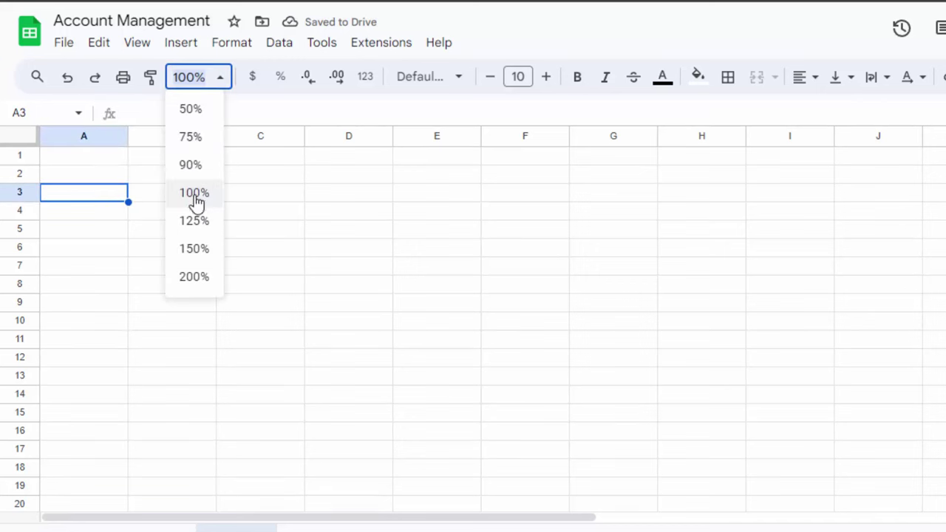
{"action": "left_click", "coordinate": [194, 220]}
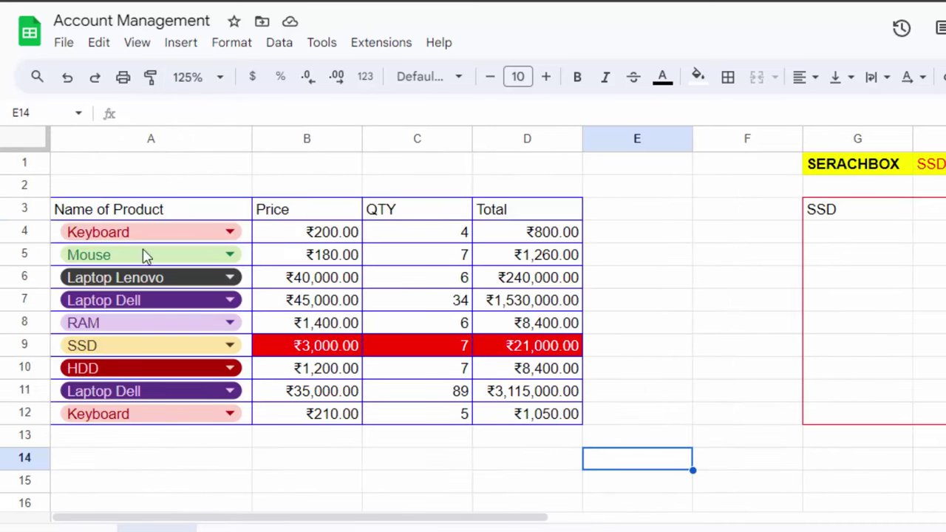
Copy the product table A3:D12 and paste it into A1 of the empty sheet
{"action": "left_click_drag", "start_coordinate": [167, 209], "coordinate": [526, 421]}
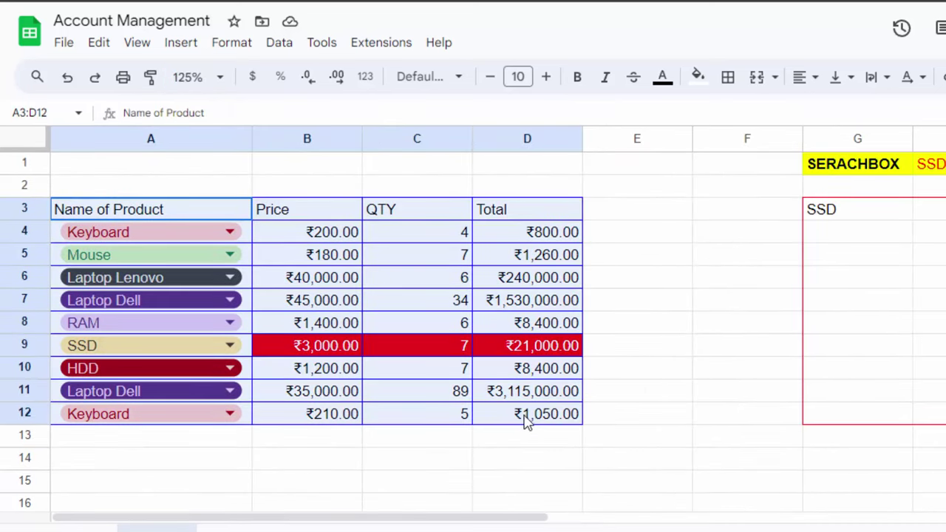
{"action": "right_click", "coordinate": [366, 295]}
{"action": "left_click", "coordinate": [418, 121]}
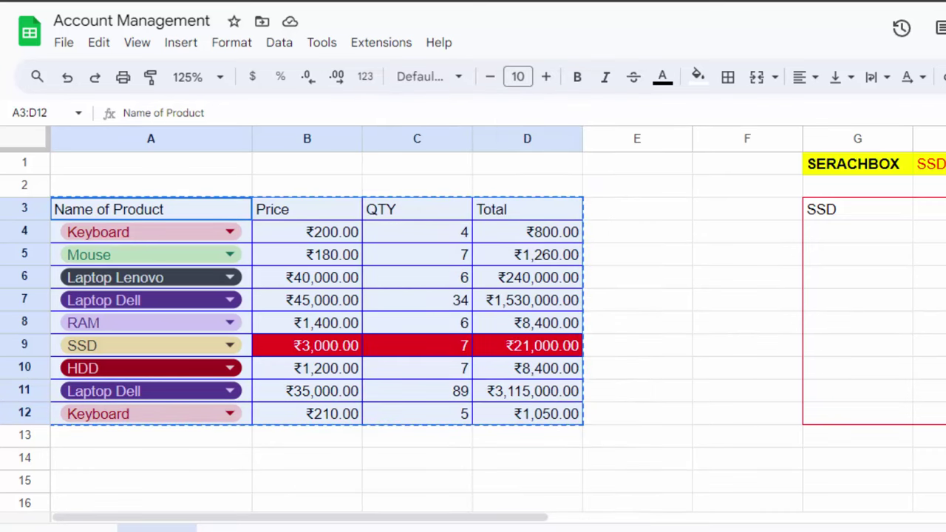
{"action": "left_click", "coordinate": [238, 529]}
{"action": "left_click", "coordinate": [121, 161]}
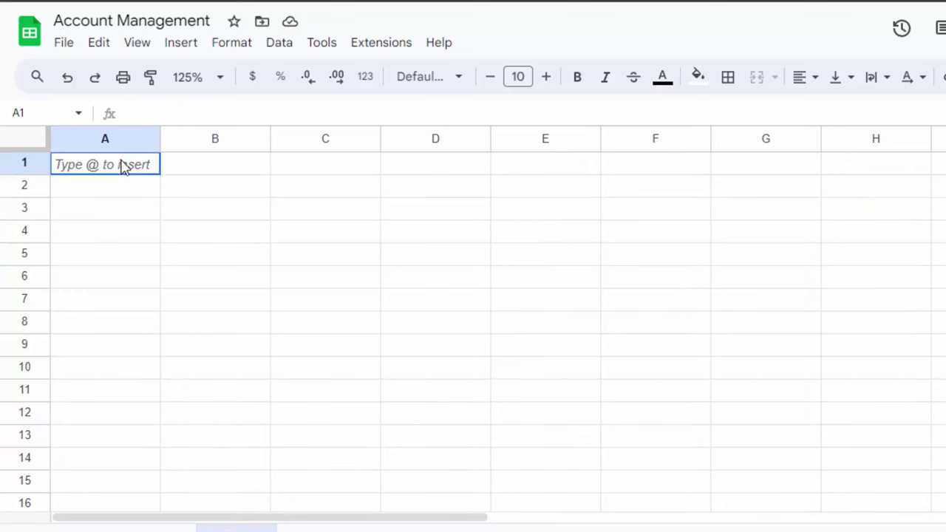
{"action": "key", "text": "ctrl+v"}
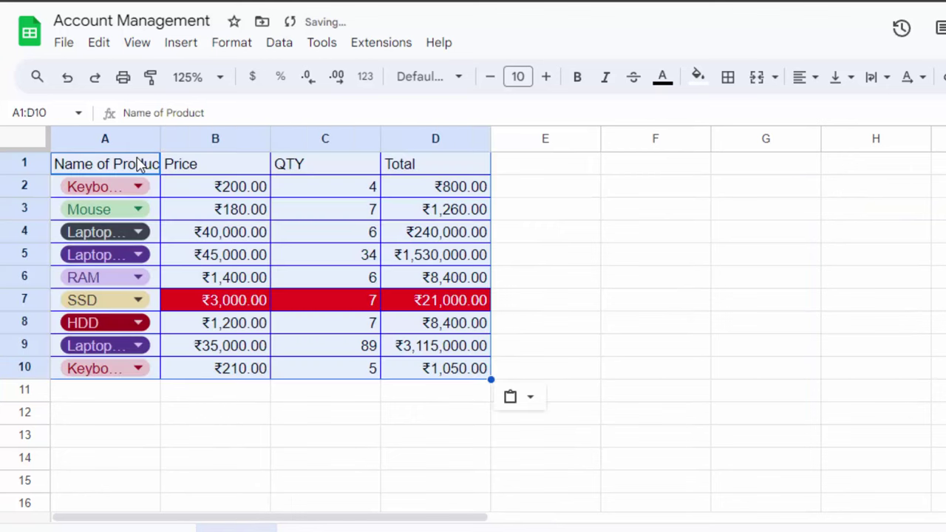
Widen column A and insert two blank rows above the product table
{"action": "left_click_drag", "start_coordinate": [159, 138], "coordinate": [215, 178]}
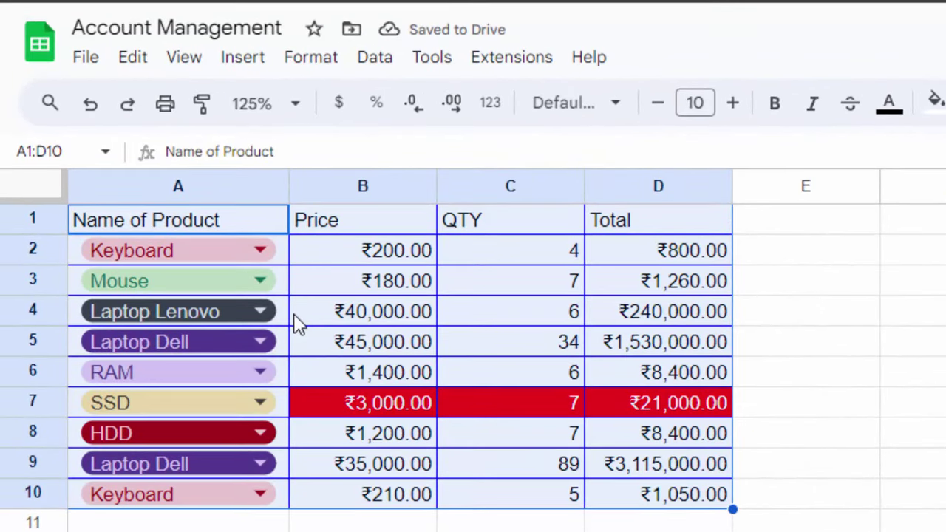
{"action": "right_click", "coordinate": [38, 217]}
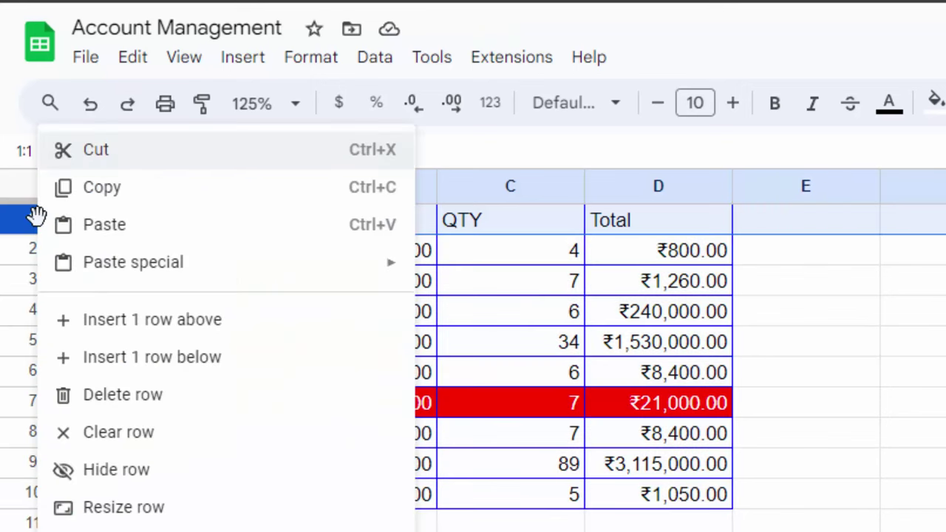
{"action": "left_click", "coordinate": [92, 324]}
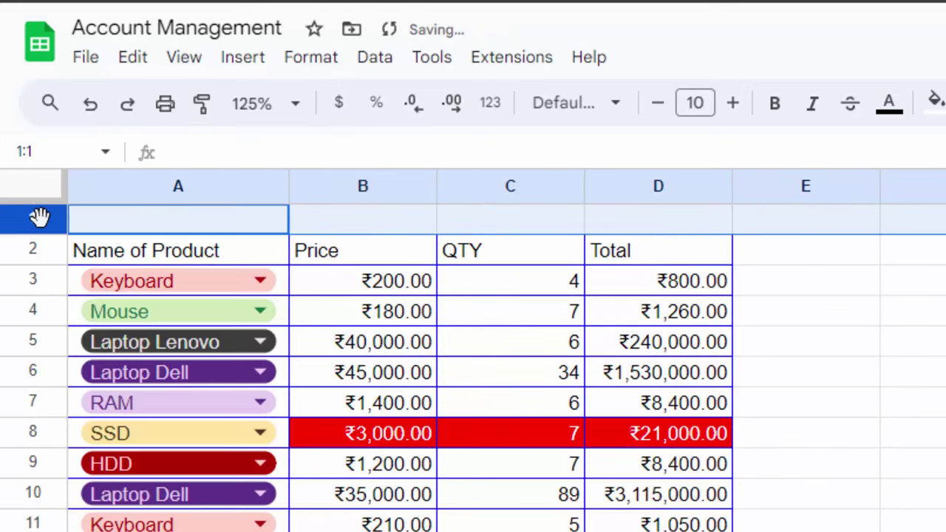
{"action": "right_click", "coordinate": [37, 218]}
{"action": "left_click", "coordinate": [99, 325]}
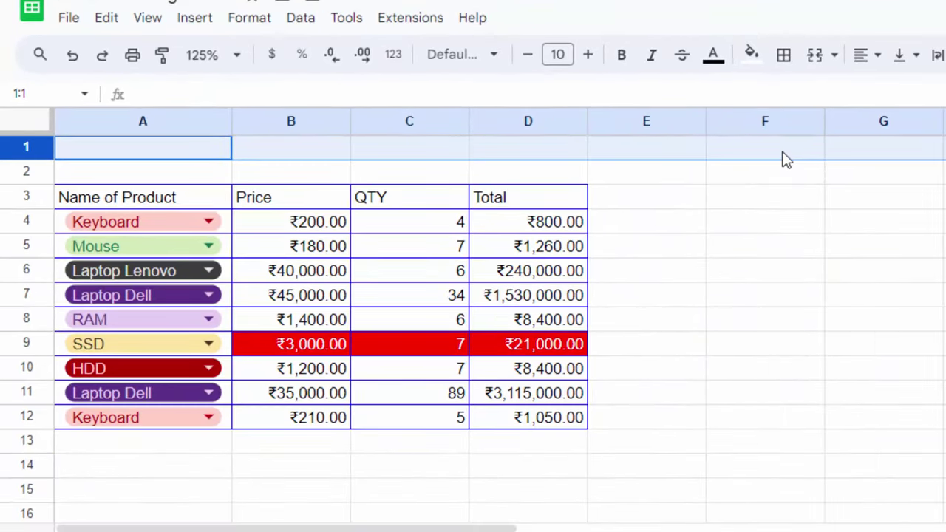
Make row 1 taller and type the search label into F1
{"action": "left_click", "coordinate": [767, 152]}
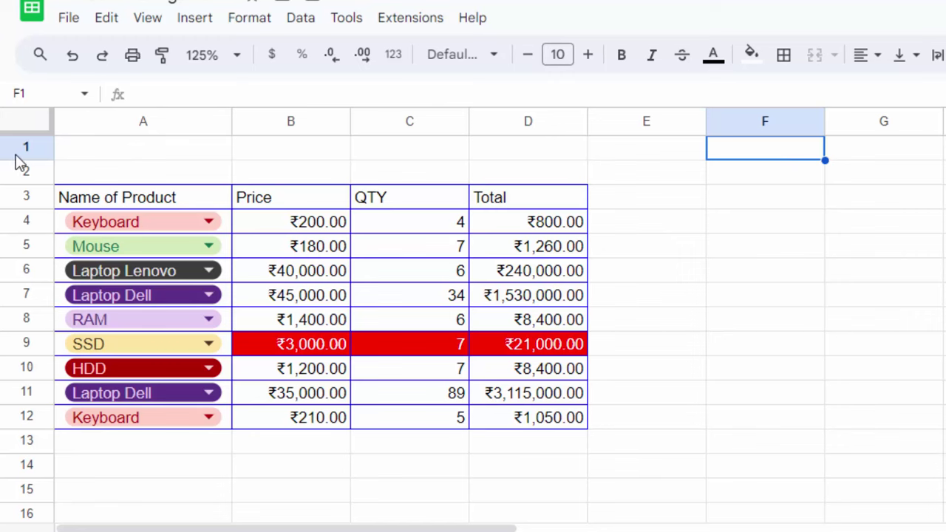
{"action": "left_click_drag", "start_coordinate": [26, 158], "coordinate": [26, 186]}
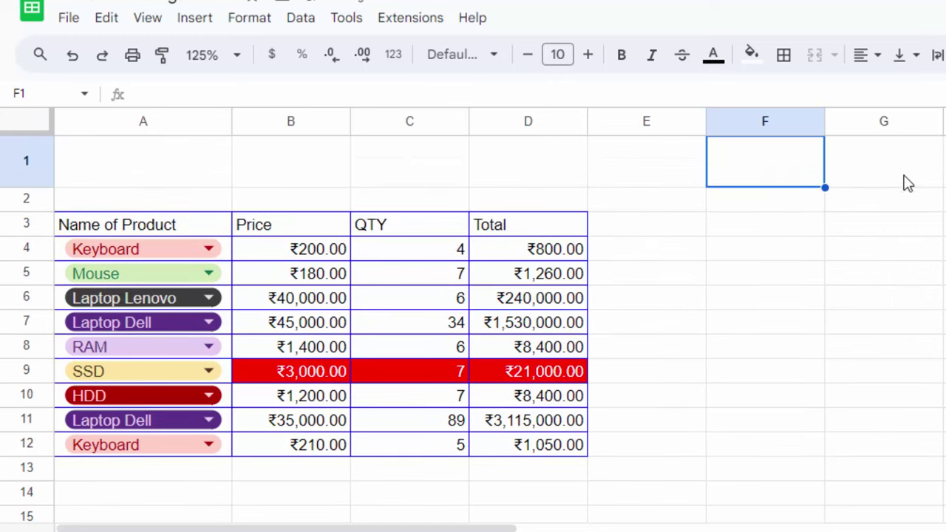
{"action": "type", "text": "Seat"}
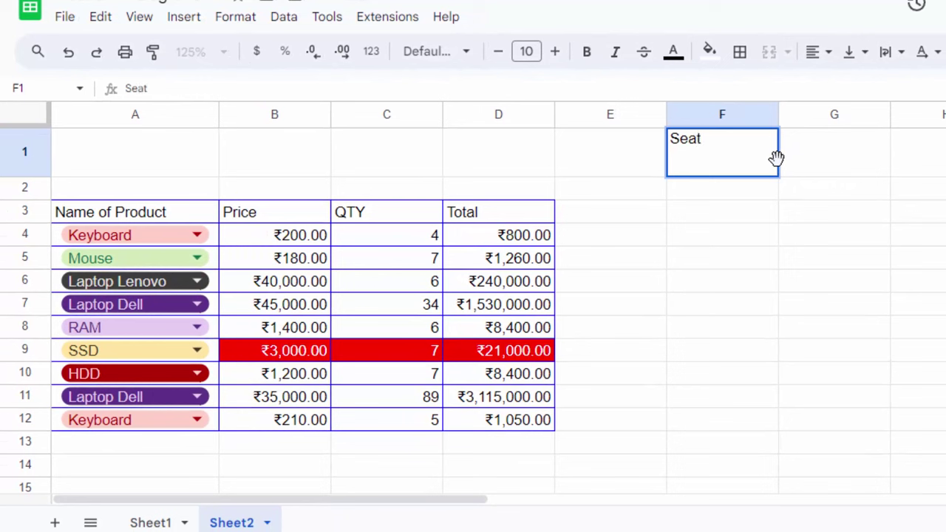
{"action": "key", "text": "BackSpace"}
{"action": "type", "text": "rchox"}
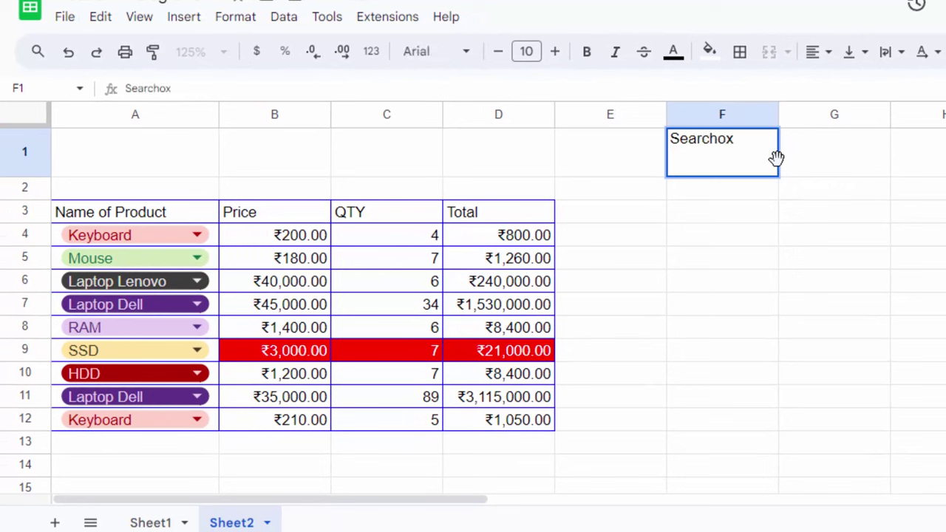
{"action": "left_click", "coordinate": [848, 161]}
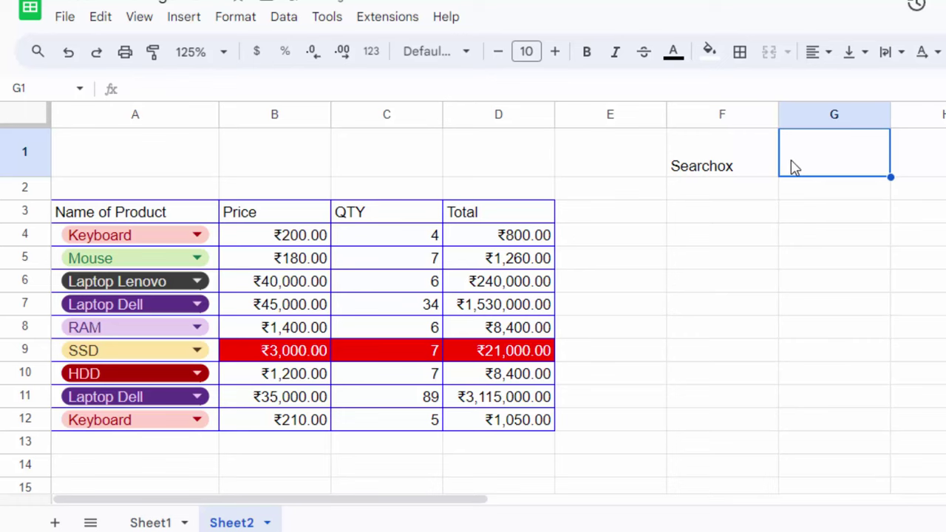
Fix the typo in F1 so the label reads Searcbox
{"action": "left_click", "coordinate": [722, 176]}
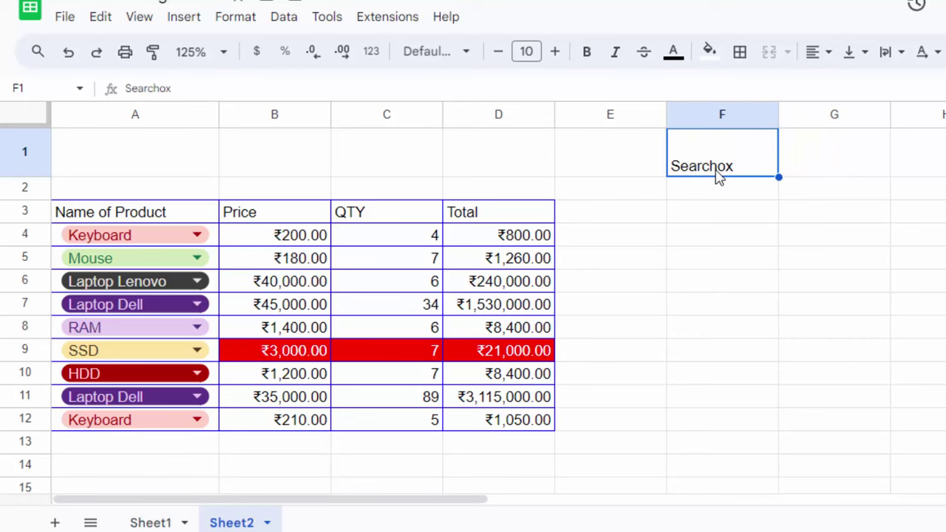
{"action": "double_click", "coordinate": [718, 176]}
{"action": "left_click", "coordinate": [714, 140]}
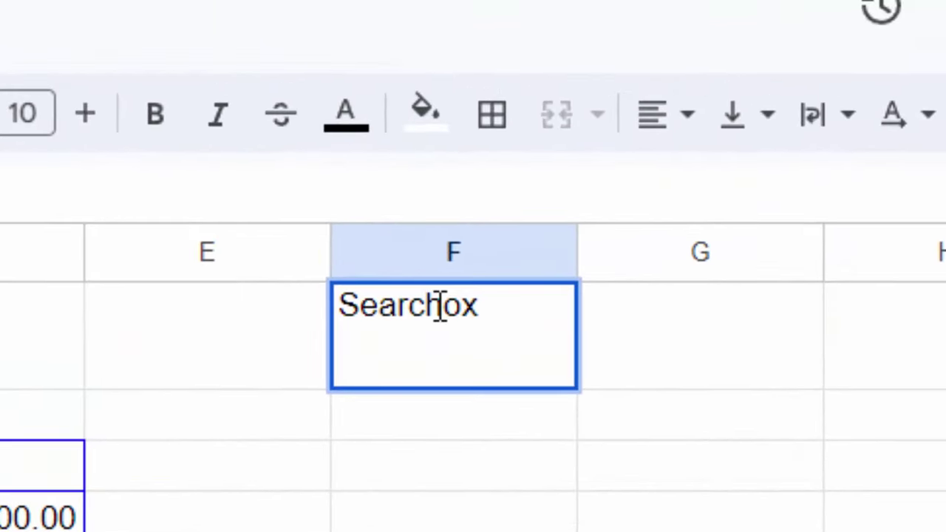
{"action": "key", "text": "Right"}
{"action": "key", "text": "BackSpace"}
{"action": "type", "text": "b"}
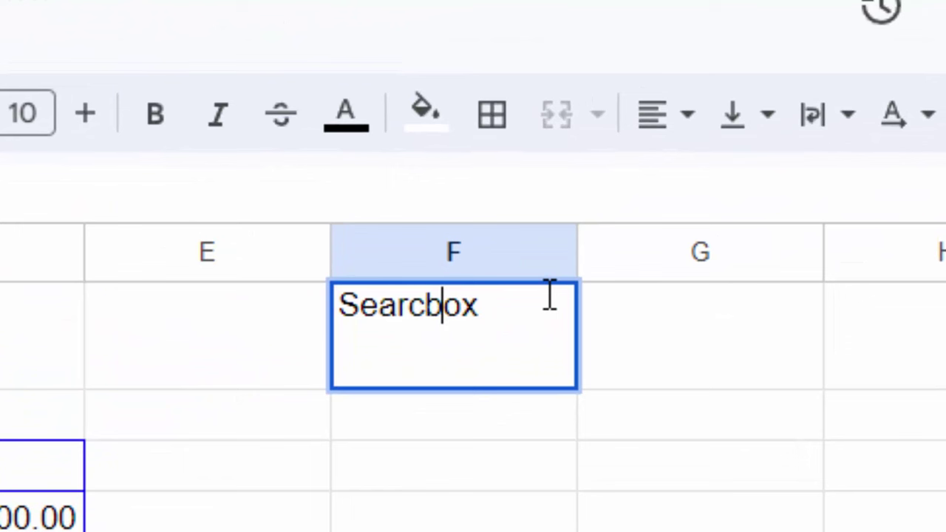
{"action": "left_click", "coordinate": [699, 326]}
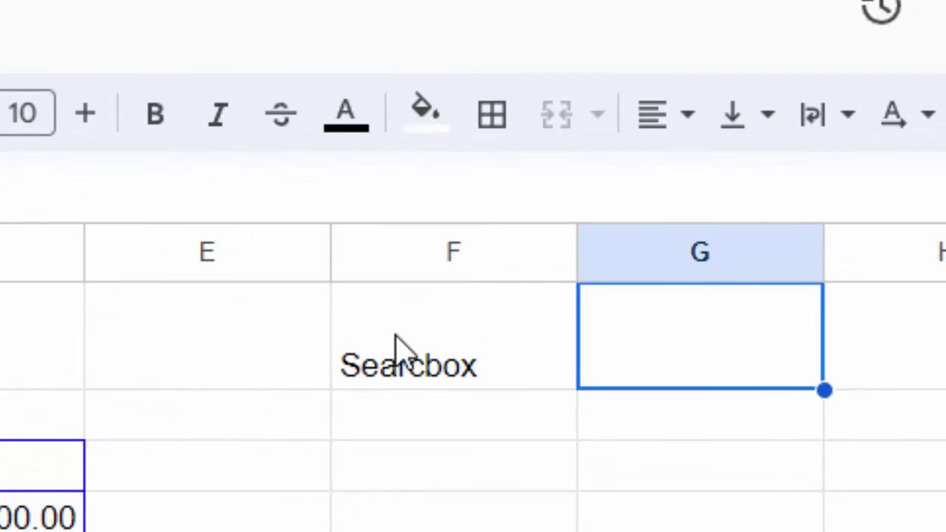
Give F1:G1 thick blue borders on all sides
{"action": "left_click_drag", "start_coordinate": [395, 348], "coordinate": [690, 327]}
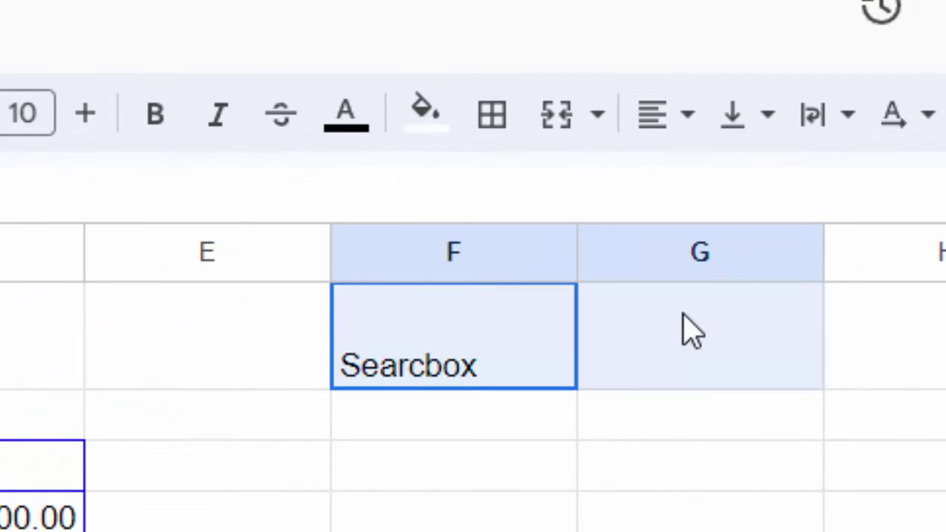
{"action": "left_click", "coordinate": [493, 117]}
{"action": "left_click", "coordinate": [890, 206]}
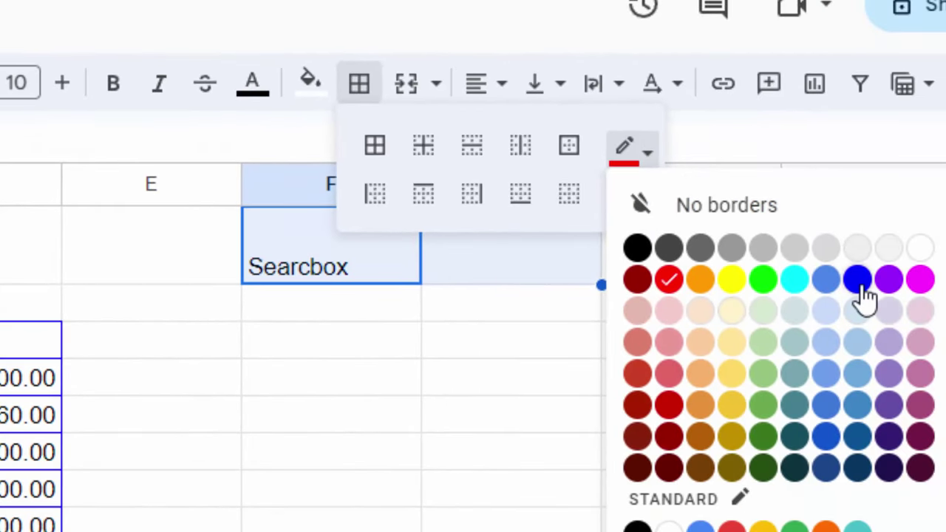
{"action": "left_click", "coordinate": [861, 296]}
{"action": "left_click", "coordinate": [644, 191]}
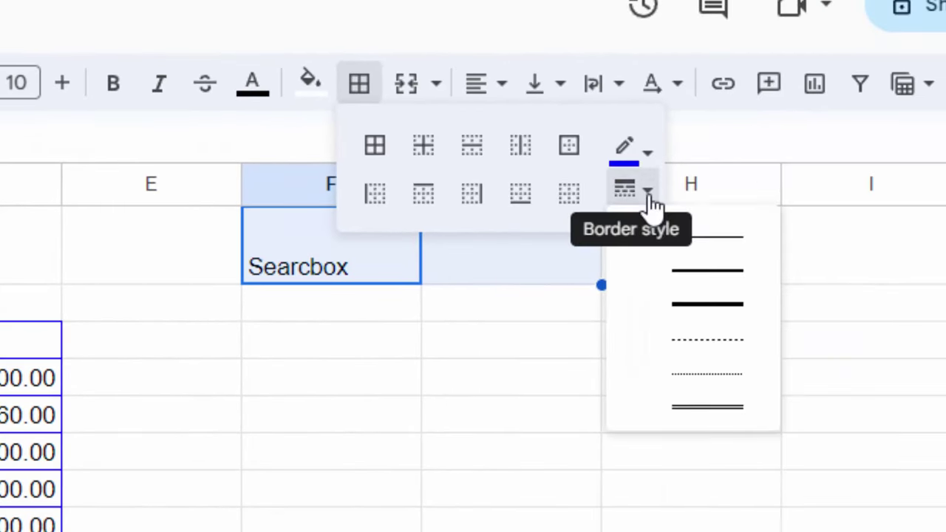
{"action": "left_click", "coordinate": [695, 304]}
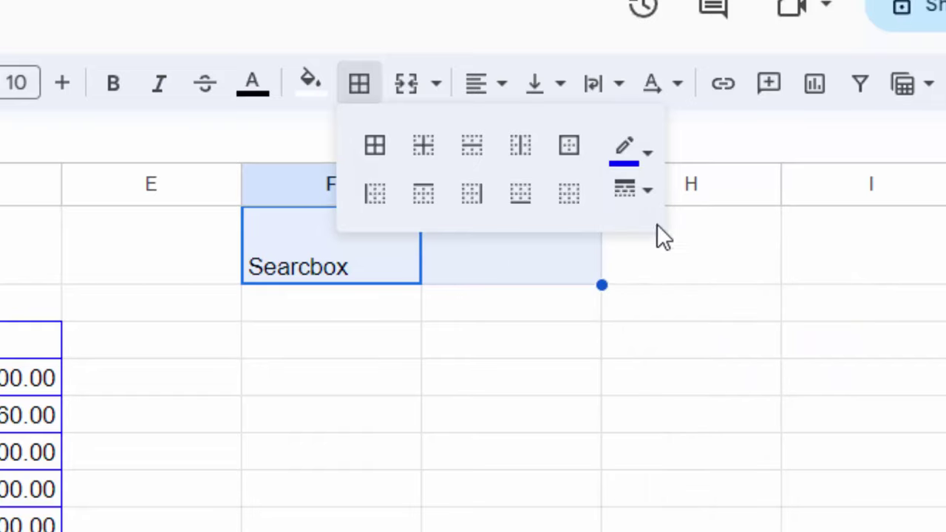
{"action": "left_click", "coordinate": [390, 156]}
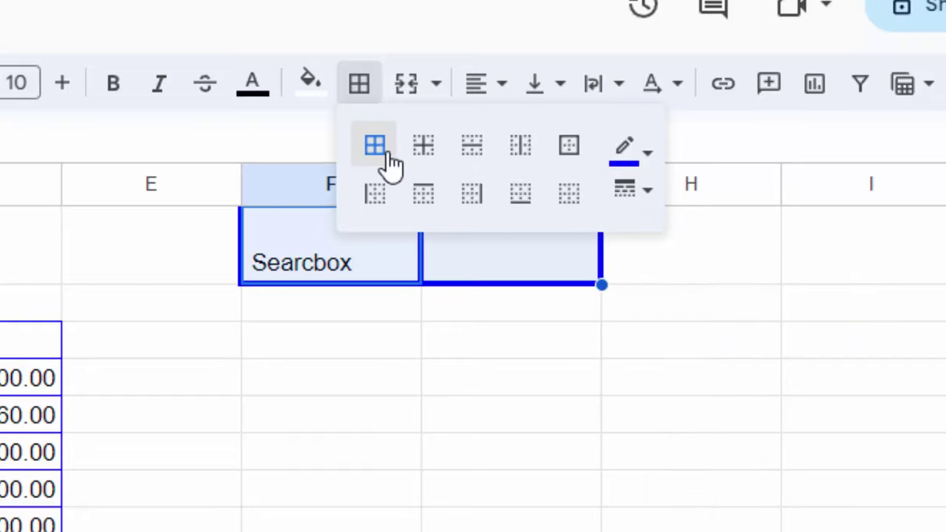
{"action": "left_click", "coordinate": [786, 191]}
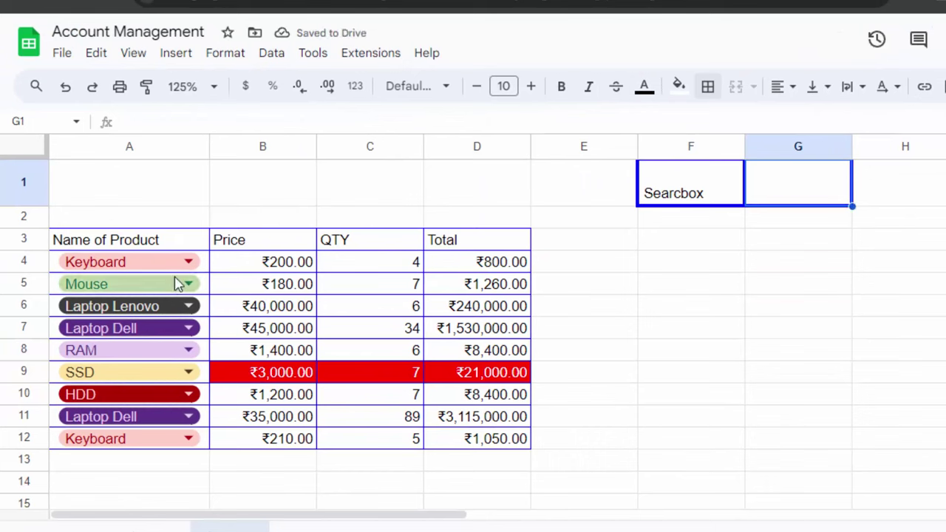
Outline the result area F3:I12 with a red outer border
{"action": "mouse_move", "coordinate": [158, 243]}
{"action": "left_mouse_down"}
{"action": "mouse_move", "coordinate": [347, 283]}
{"action": "mouse_move", "coordinate": [495, 439]}
{"action": "left_mouse_up"}
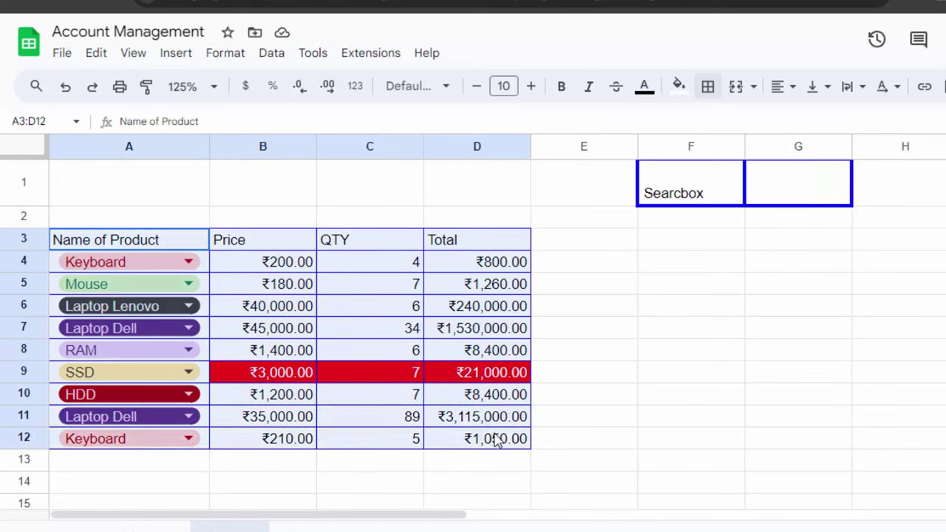
{"action": "left_click", "coordinate": [654, 239]}
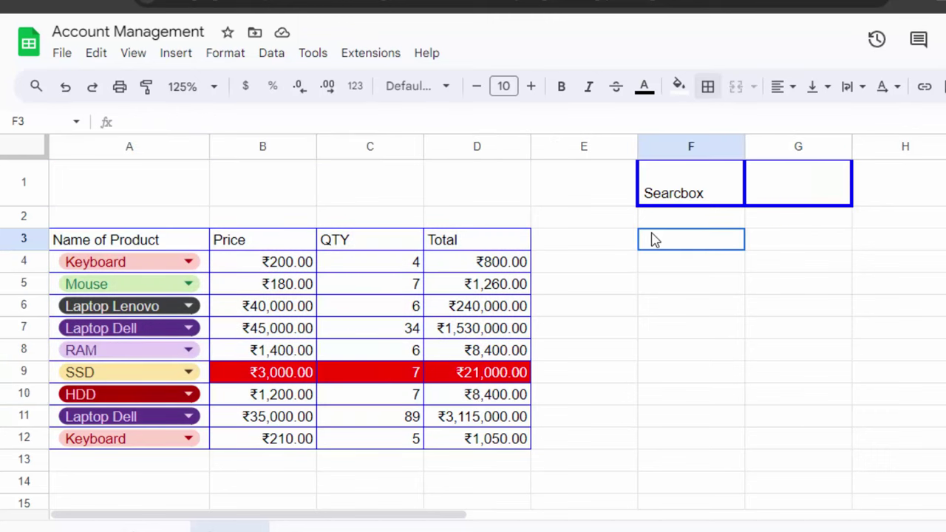
{"action": "left_click_drag", "start_coordinate": [689, 246], "coordinate": [883, 249]}
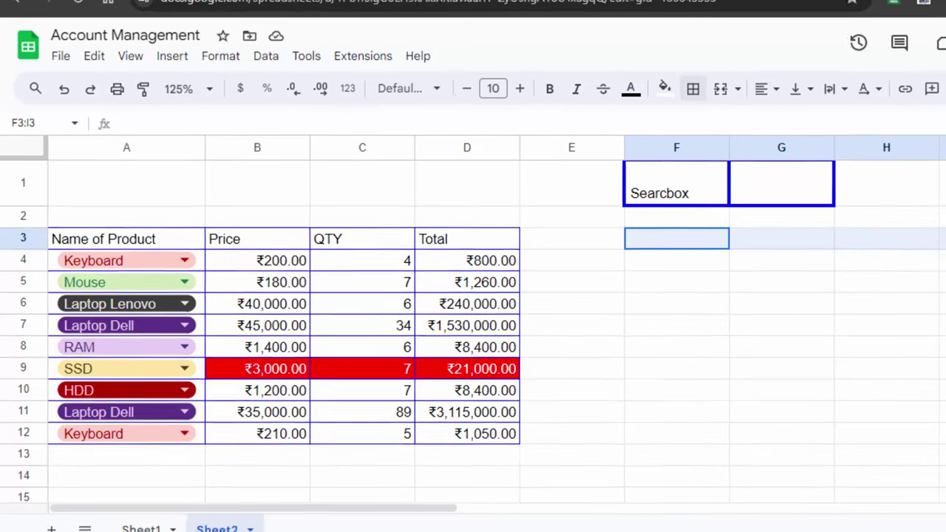
{"action": "mouse_move", "coordinate": [883, 249]}
{"action": "left_mouse_down"}
{"action": "mouse_move", "coordinate": [855, 235]}
{"action": "mouse_move", "coordinate": [852, 414]}
{"action": "mouse_move", "coordinate": [851, 405]}
{"action": "left_mouse_up"}
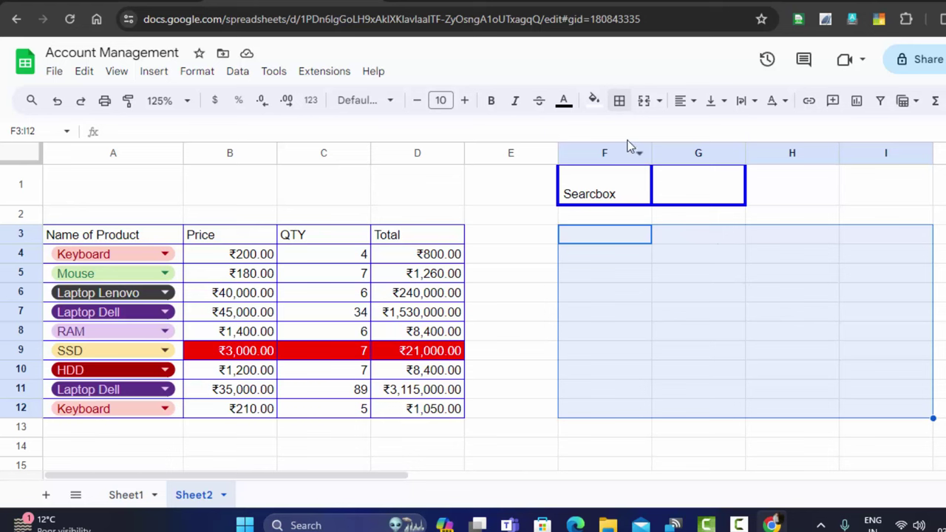
{"action": "left_click", "coordinate": [619, 100]}
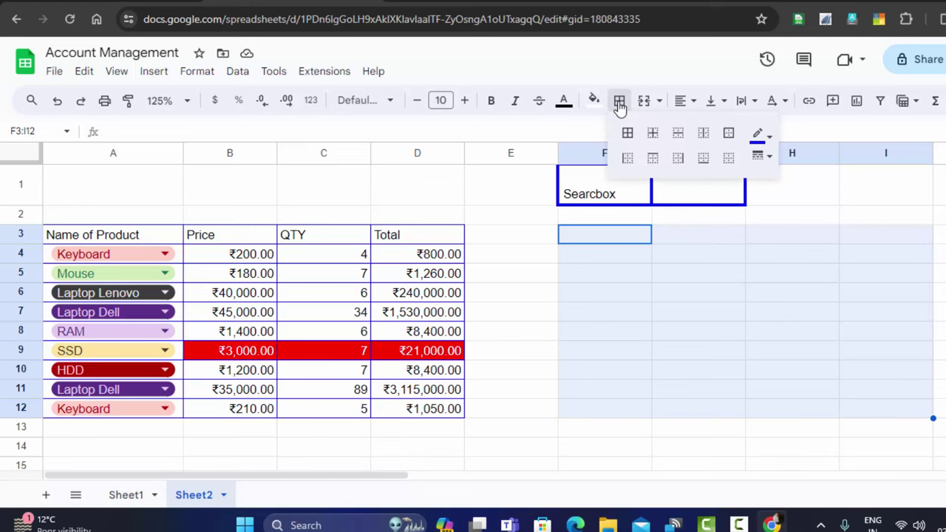
{"action": "left_click", "coordinate": [772, 139]}
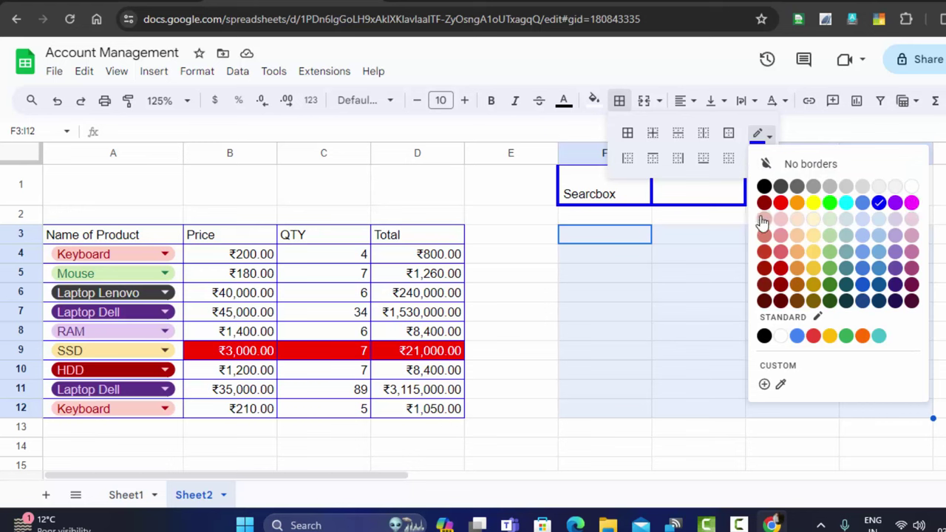
{"action": "left_click", "coordinate": [781, 203]}
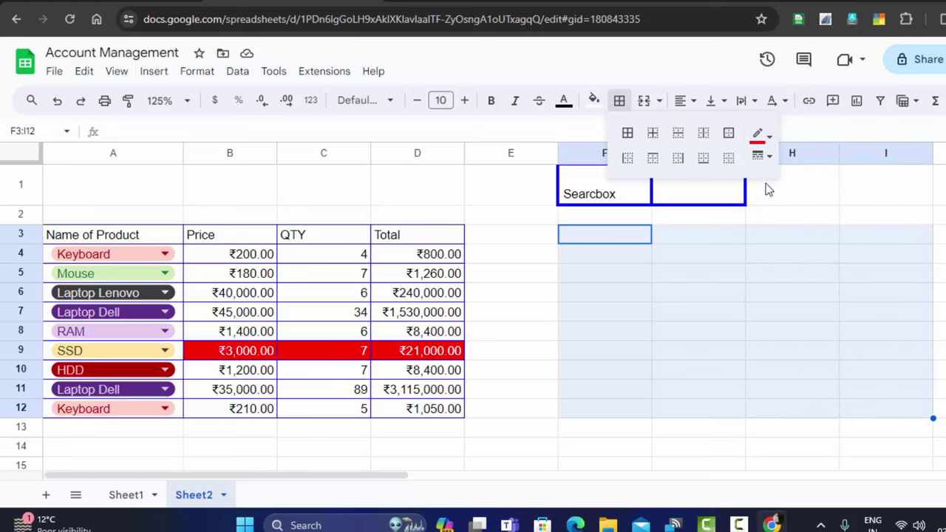
{"action": "left_click", "coordinate": [728, 135]}
{"action": "left_click", "coordinate": [803, 457]}
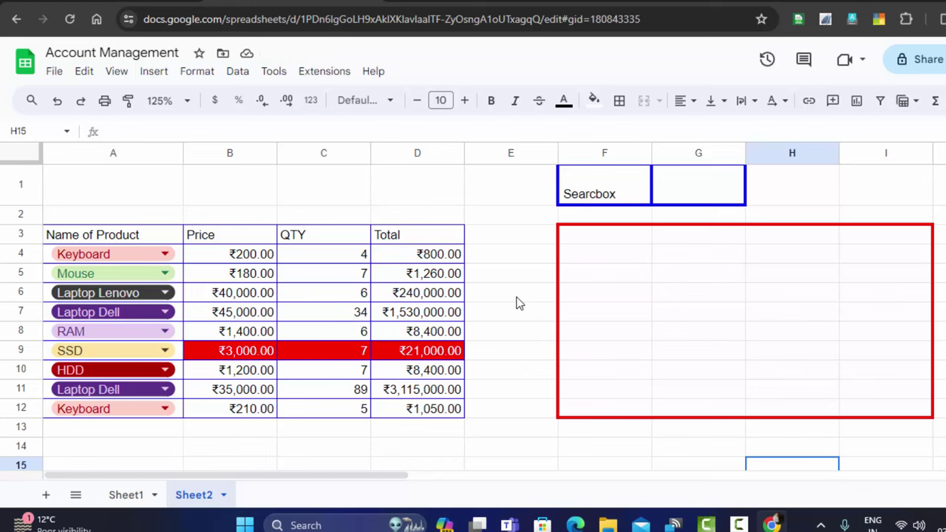
Copy the header row A3:D3 and paste it into F3:I3
{"action": "left_click_drag", "start_coordinate": [114, 242], "coordinate": [409, 236]}
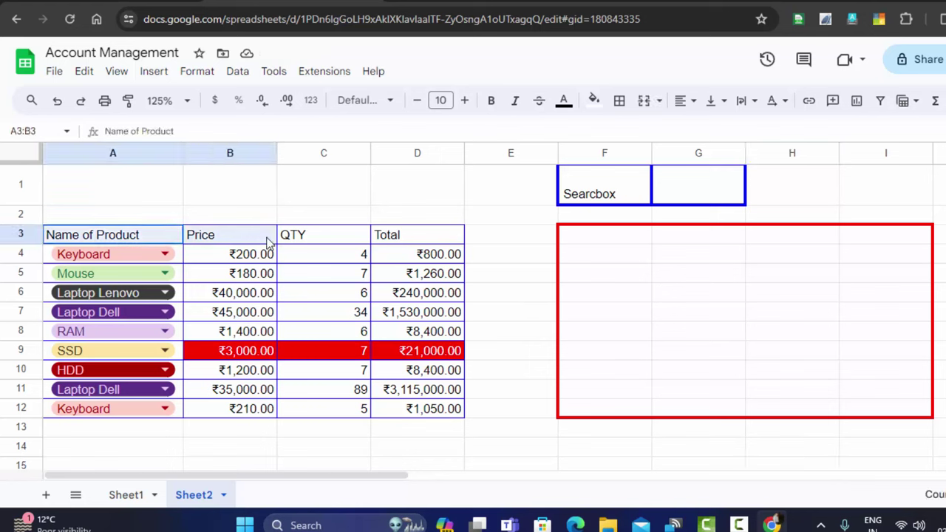
{"action": "right_click", "coordinate": [409, 235]}
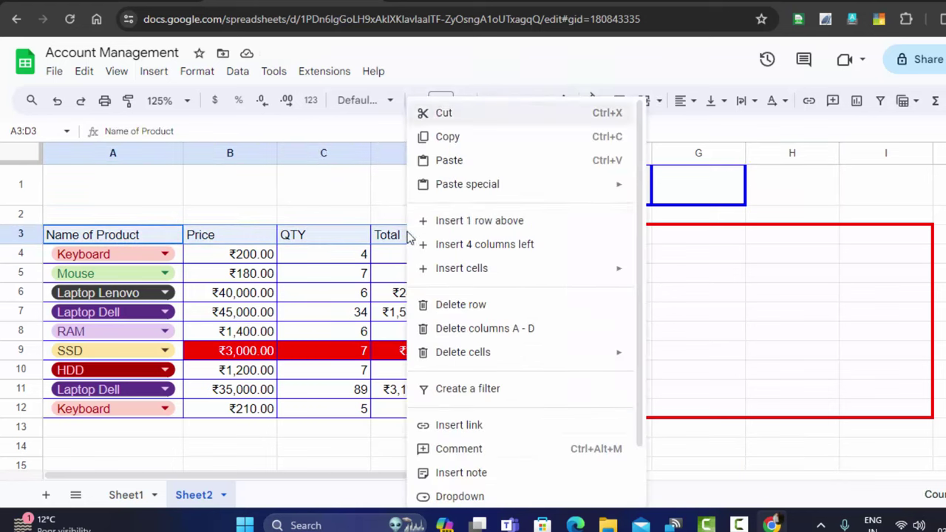
{"action": "left_click", "coordinate": [473, 139]}
{"action": "left_click", "coordinate": [613, 237]}
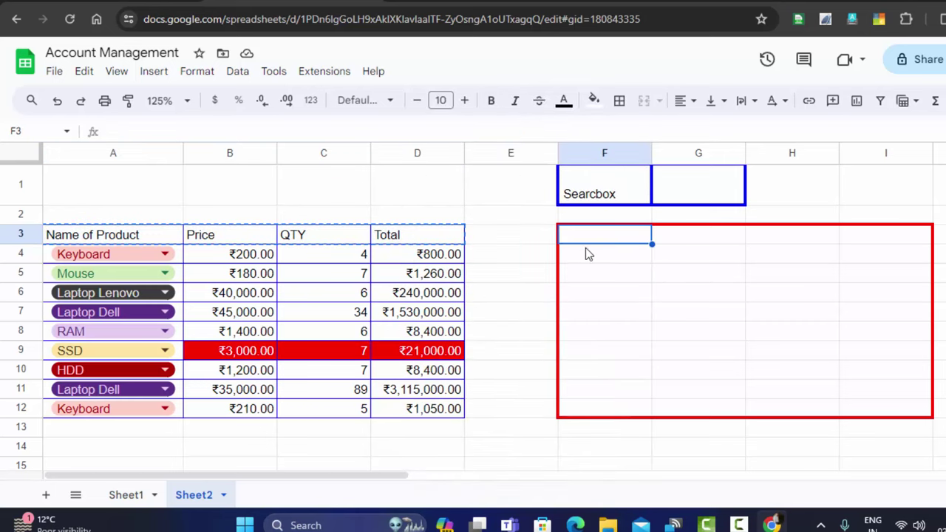
{"action": "key", "text": "ctrl+v"}
{"action": "left_click", "coordinate": [678, 278]}
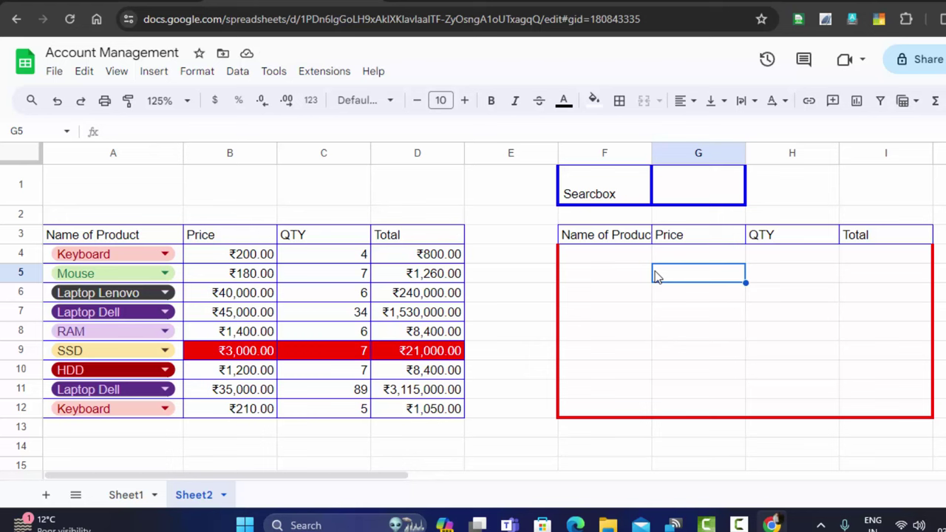
Widen column F so Name of Product fits
{"action": "left_click_drag", "start_coordinate": [651, 151], "coordinate": [672, 172]}
{"action": "left_click", "coordinate": [623, 254]}
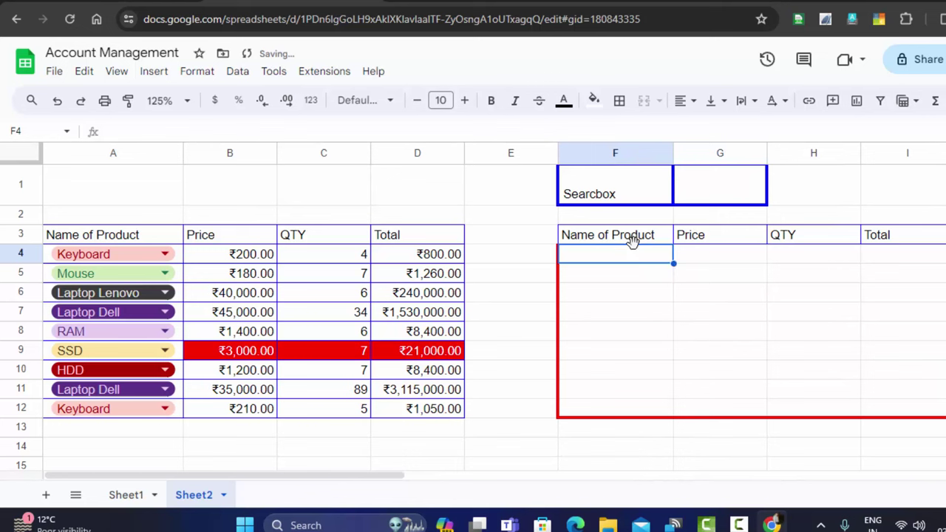
{"action": "left_click", "coordinate": [745, 183]}
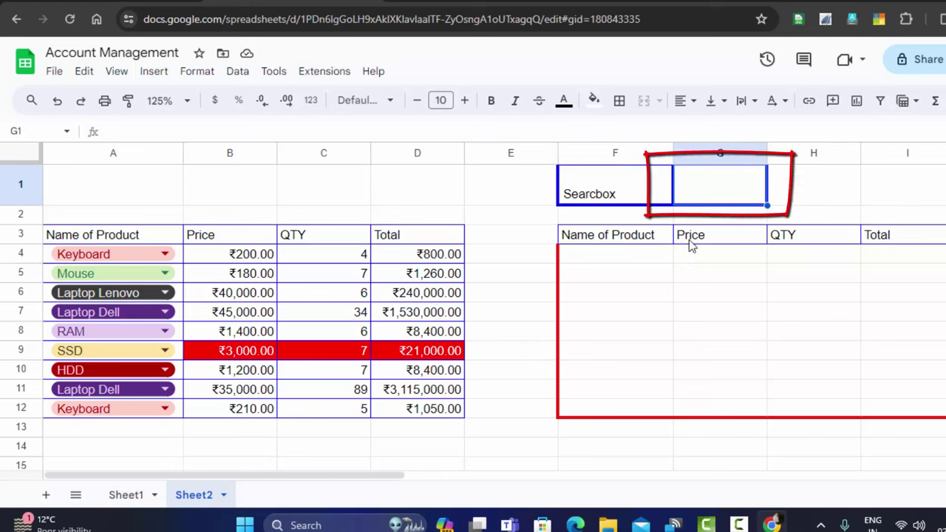
{"action": "left_click", "coordinate": [595, 261]}
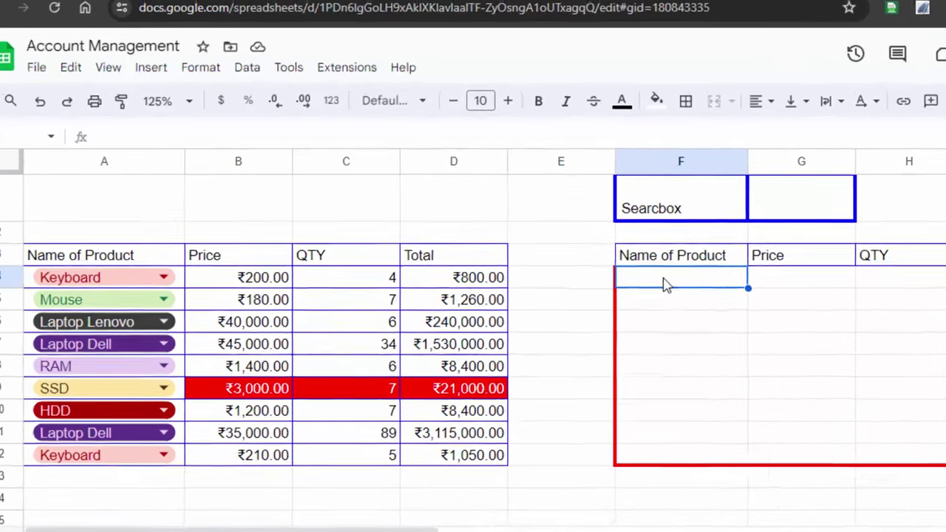
Start =FILTER( in F4 with the product rows A4:D12 as its range
{"action": "type", "text": "=fil"}
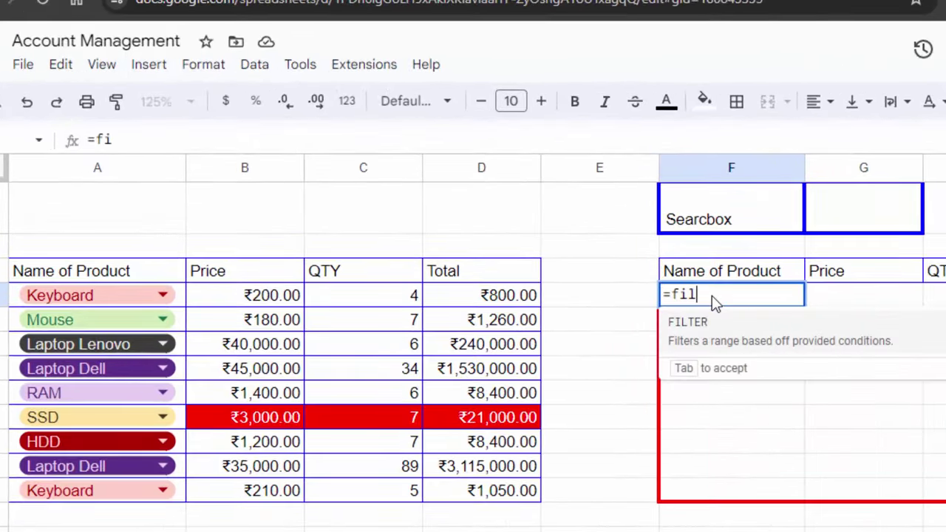
{"action": "type", "text": "ter"}
{"action": "key", "text": "Tab"}
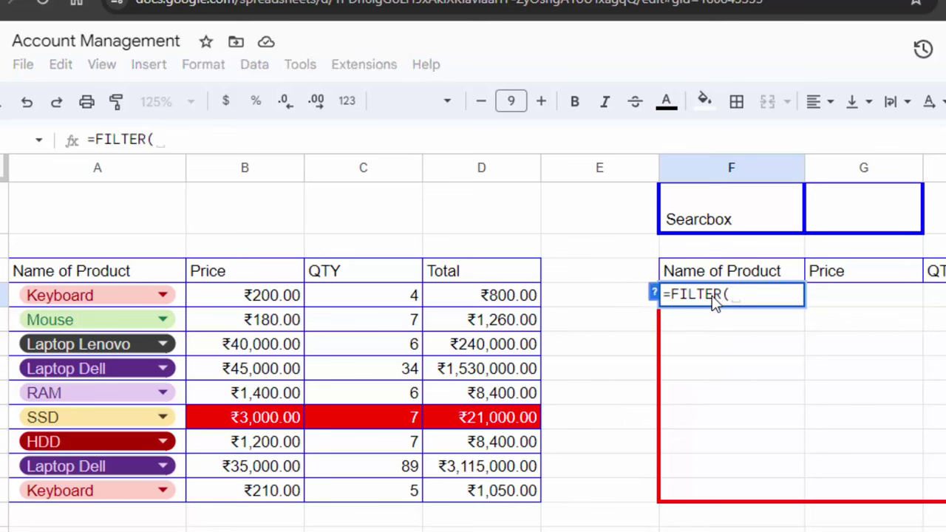
{"action": "key", "text": "Tab"}
{"action": "left_click", "coordinate": [126, 297]}
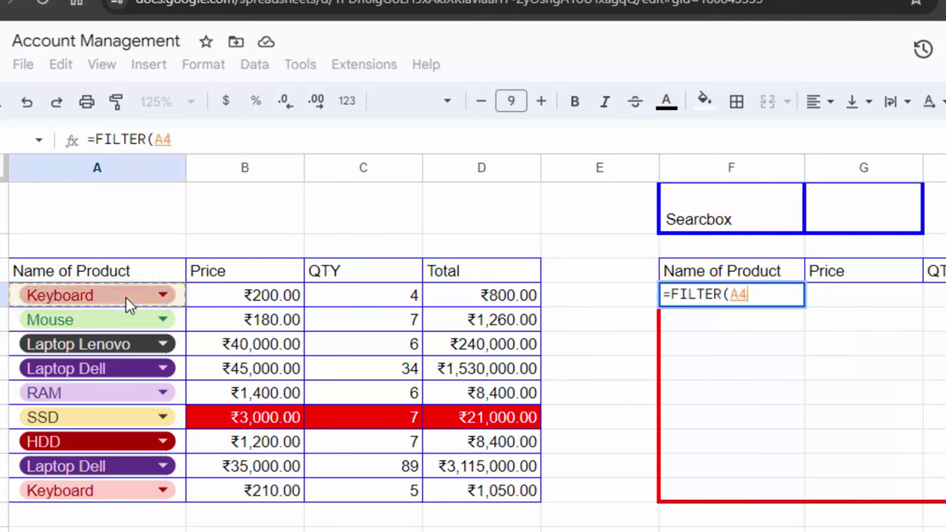
{"action": "mouse_move", "coordinate": [152, 307]}
{"action": "left_mouse_down"}
{"action": "mouse_move", "coordinate": [488, 485]}
{"action": "mouse_move", "coordinate": [494, 477]}
{"action": "left_mouse_up"}
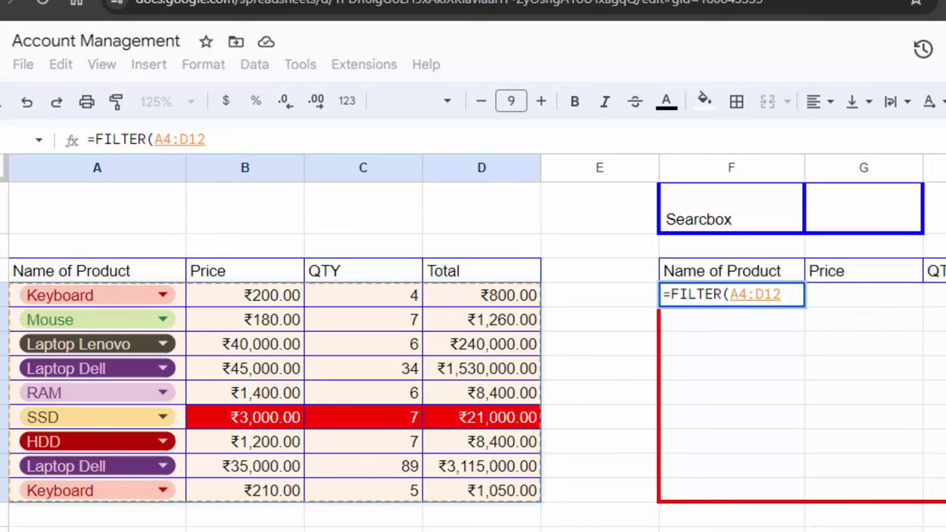
Complete F4 as =FILTER(A4:D12,ISNUMBER(SEARCH(G1,A4:A12))) and commit it
{"action": "type", "text": ","}
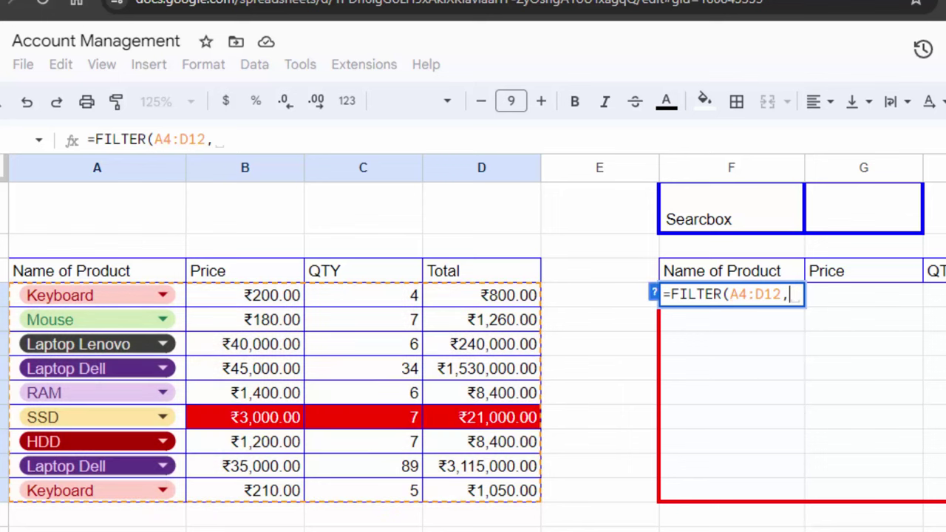
{"action": "type", "text": "isn"}
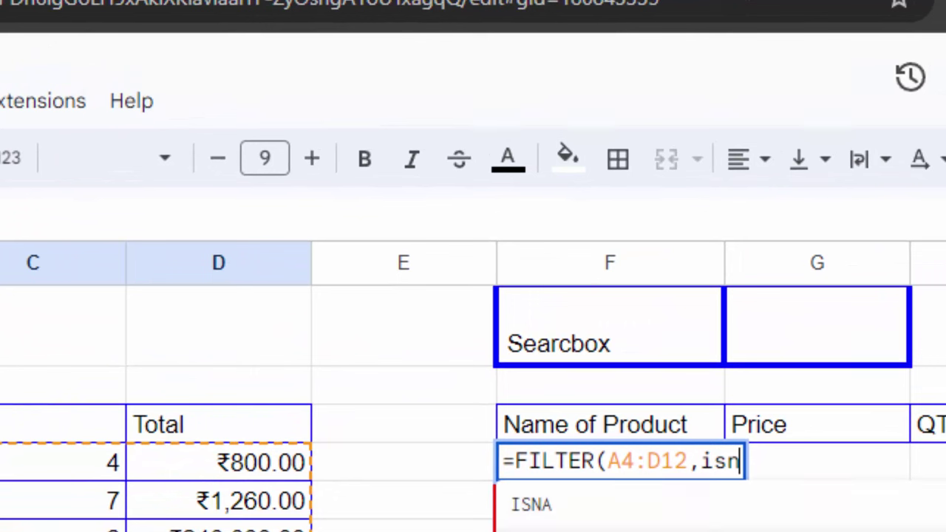
{"action": "type", "text": "umber("}
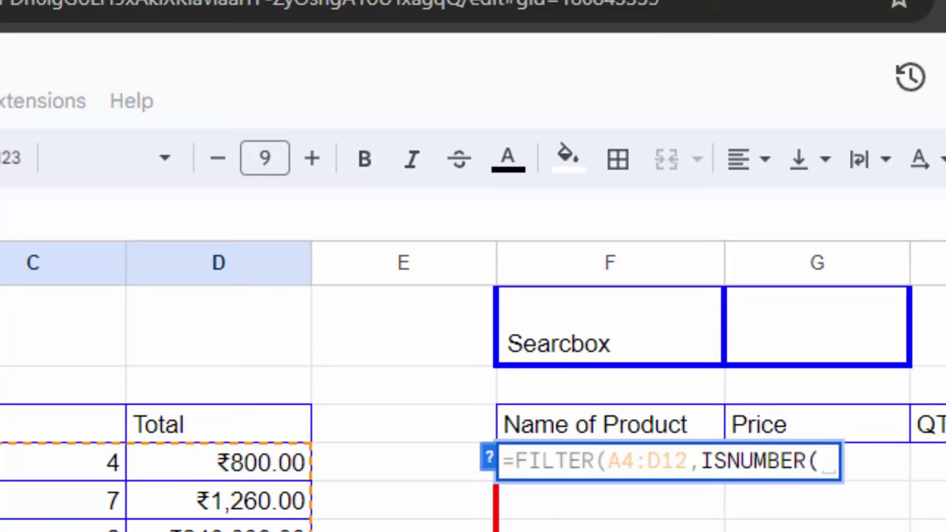
{"action": "type", "text": "ser"}
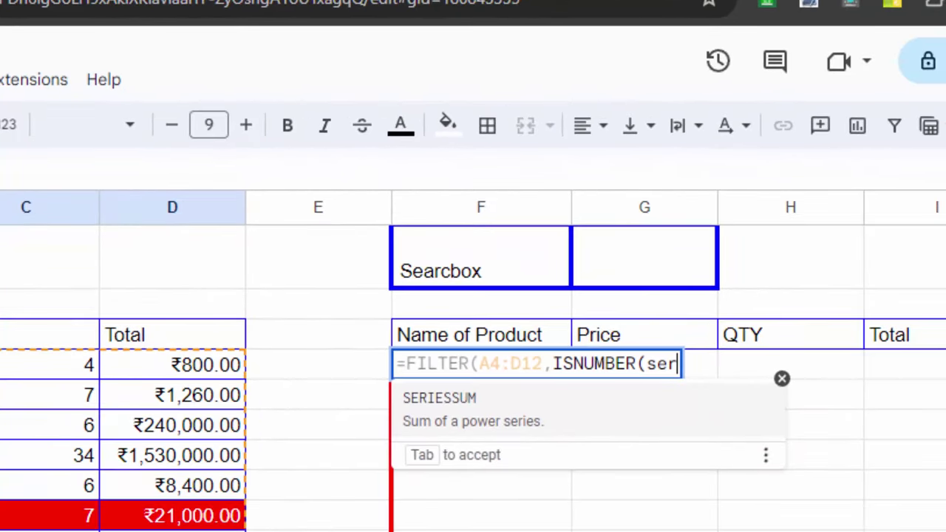
{"action": "key", "text": "BackSpace"}
{"action": "type", "text": "a"}
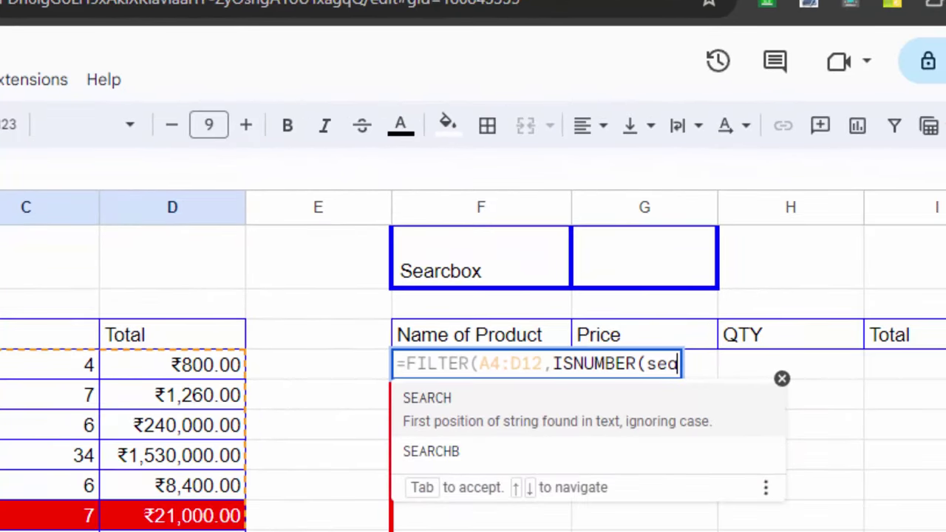
{"action": "key", "text": "Tab"}
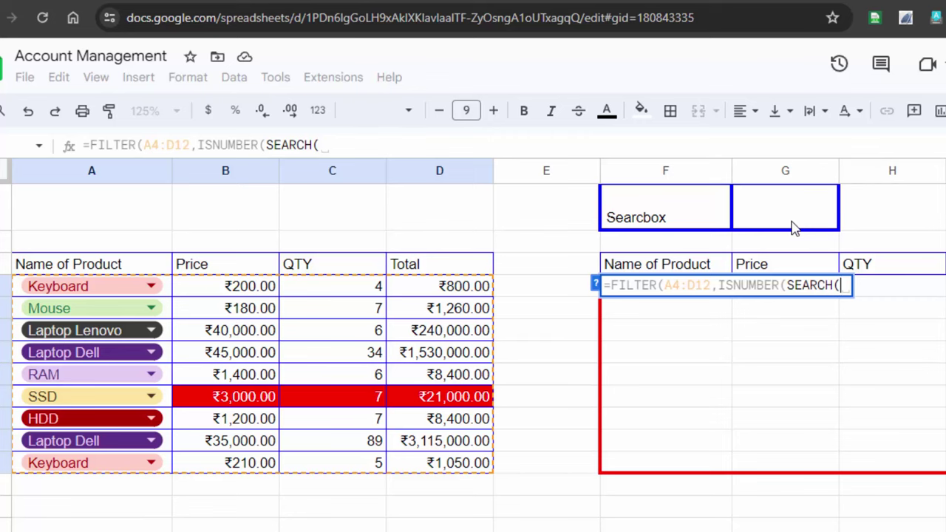
{"action": "left_click", "coordinate": [793, 225]}
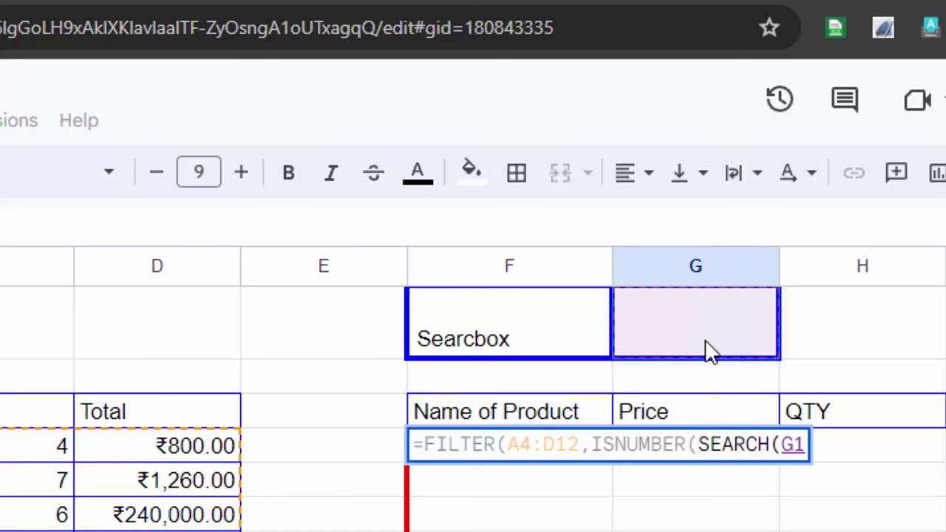
{"action": "type", "text": ","}
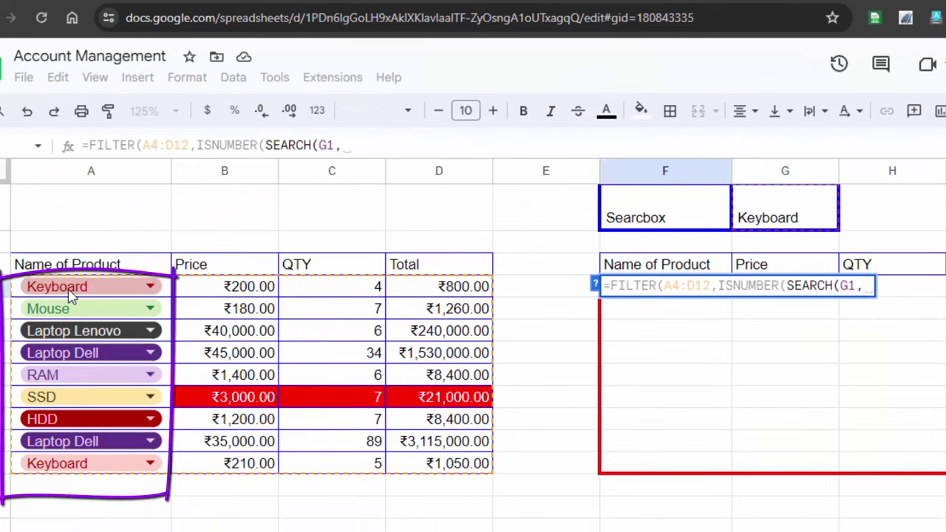
{"action": "mouse_move", "coordinate": [68, 290]}
{"action": "left_mouse_down"}
{"action": "mouse_move", "coordinate": [66, 373]}
{"action": "mouse_move", "coordinate": [77, 462]}
{"action": "left_mouse_up"}
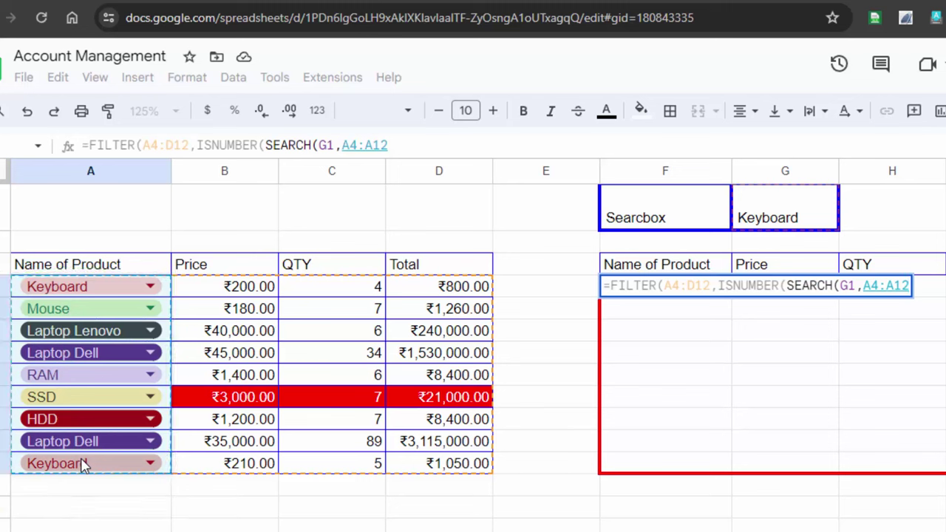
{"action": "type", "text": "))"}
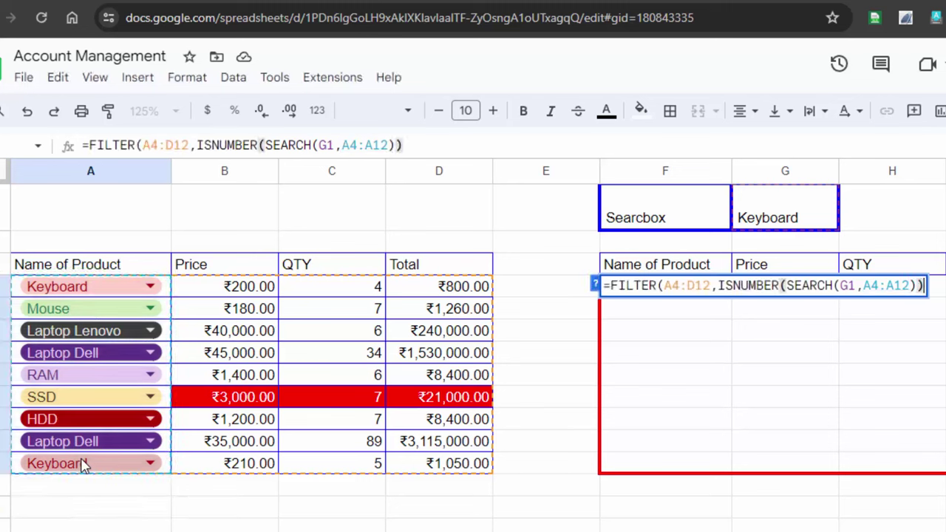
{"action": "type", "text": ")"}
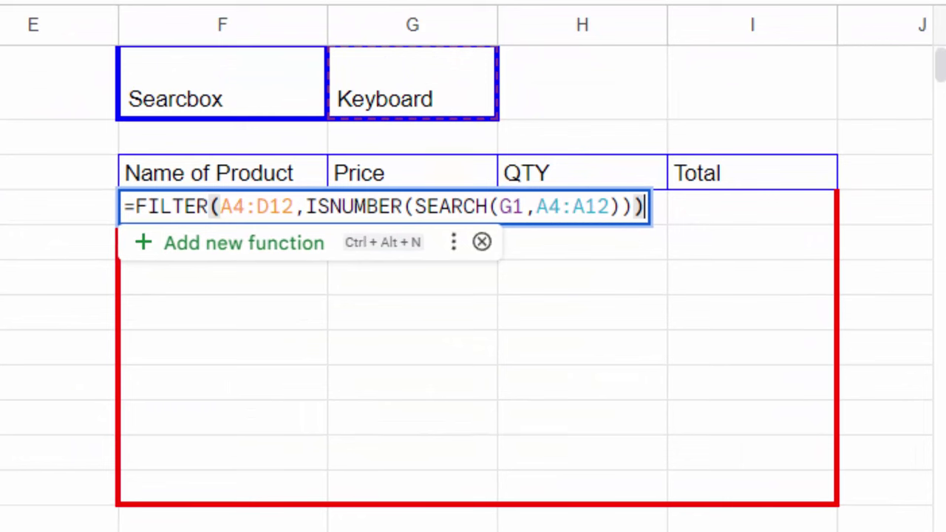
{"action": "key", "text": "Return"}
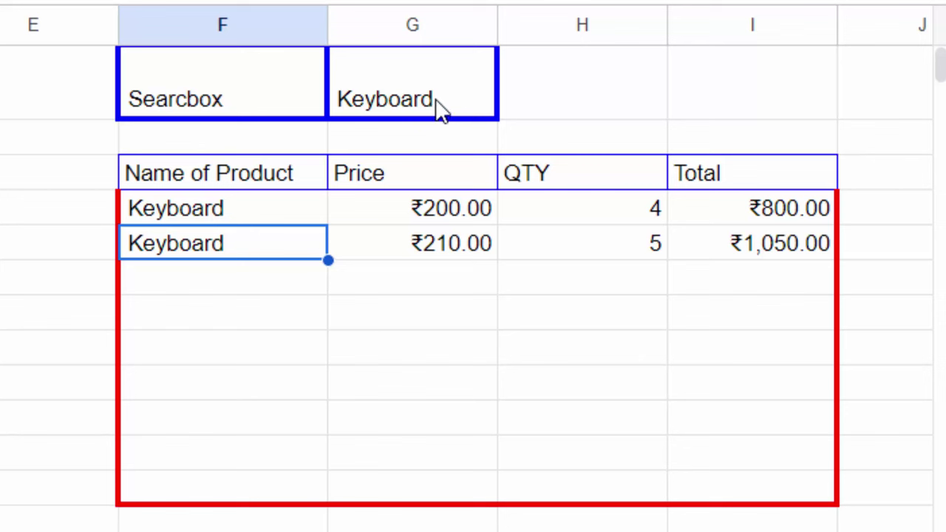
{"action": "mouse_move", "coordinate": [300, 184]}
{"action": "left_mouse_down"}
{"action": "mouse_move", "coordinate": [580, 176]}
{"action": "mouse_move", "coordinate": [709, 185]}
{"action": "left_mouse_up"}
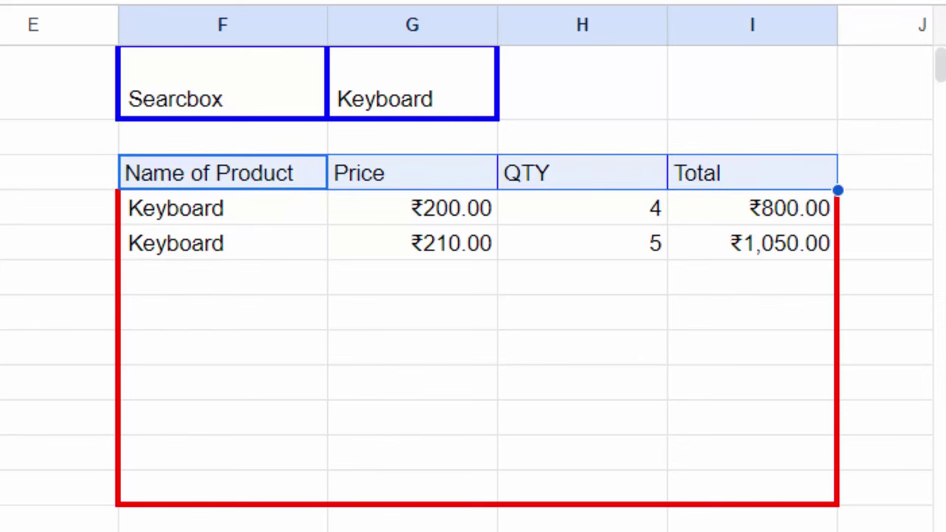
Give the result headers Name of Product, Price, QTY and Total a yellow fill and bold text
{"action": "left_click", "coordinate": [382, 2]}
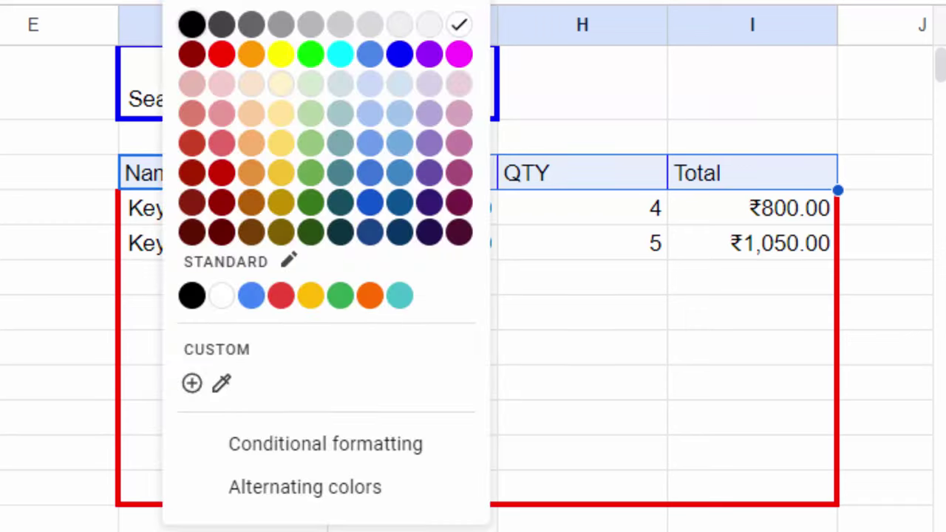
{"action": "left_click", "coordinate": [279, 53]}
{"action": "left_click", "coordinate": [458, 347]}
{"action": "left_click_drag", "start_coordinate": [317, 186], "coordinate": [728, 189]}
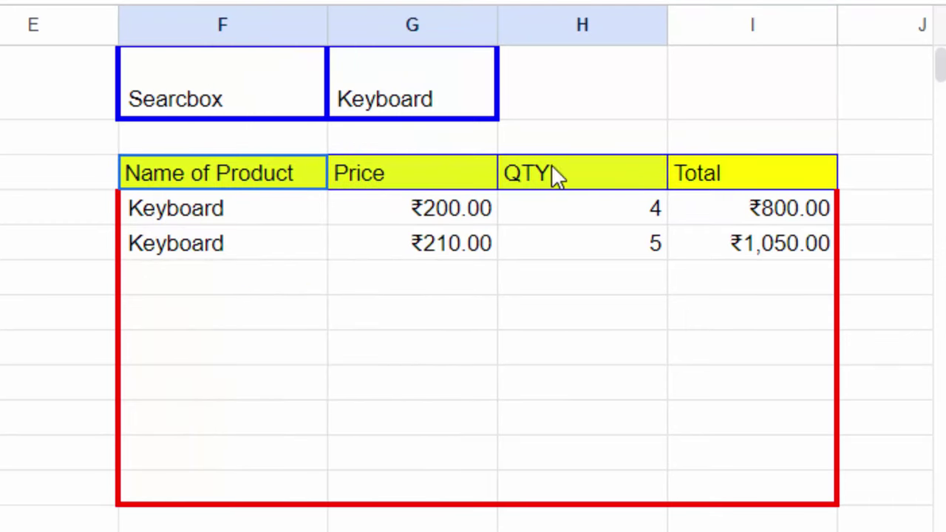
{"action": "key", "text": "ctrl+b"}
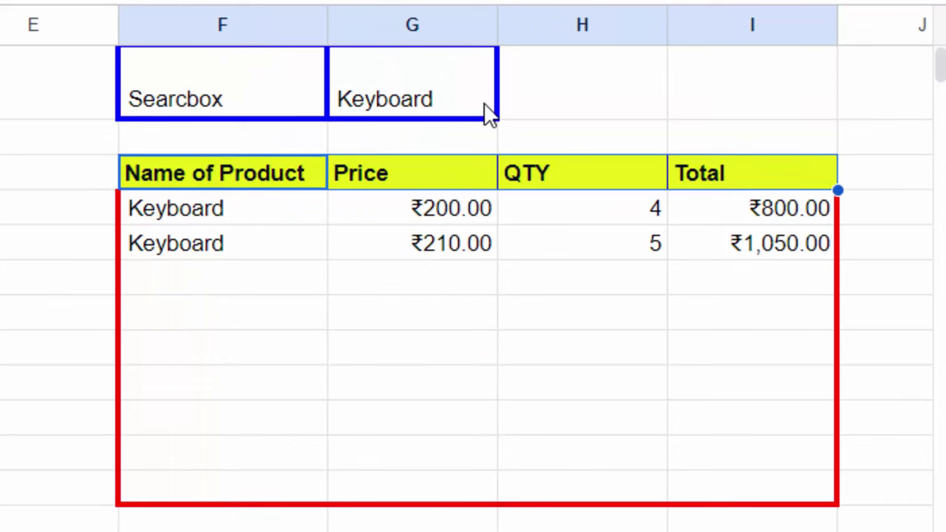
Replace the Searchbox term Keyboard with RAM
{"action": "double_click", "coordinate": [475, 89]}
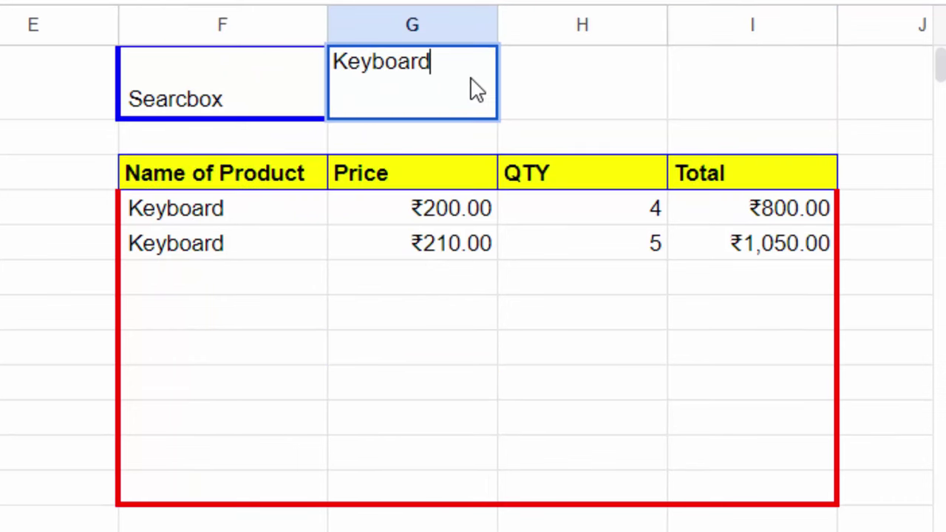
{"action": "key", "text": "BackSpace"}
{"action": "key", "text": "BackSpace"}
{"action": "key", "text": "BackSpace"}
{"action": "key", "text": "BackSpace"}
{"action": "key", "text": "BackSpace"}
{"action": "key", "text": "BackSpace"}
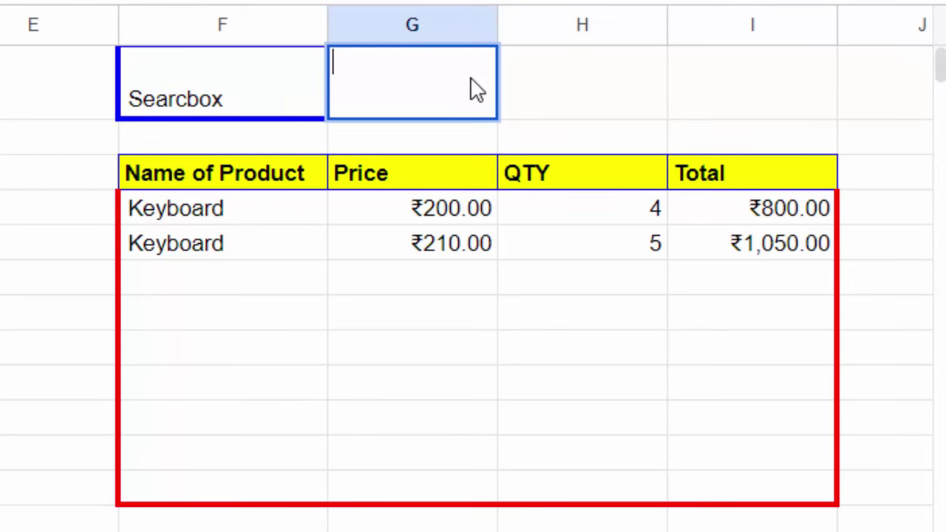
{"action": "type", "text": "RA"}
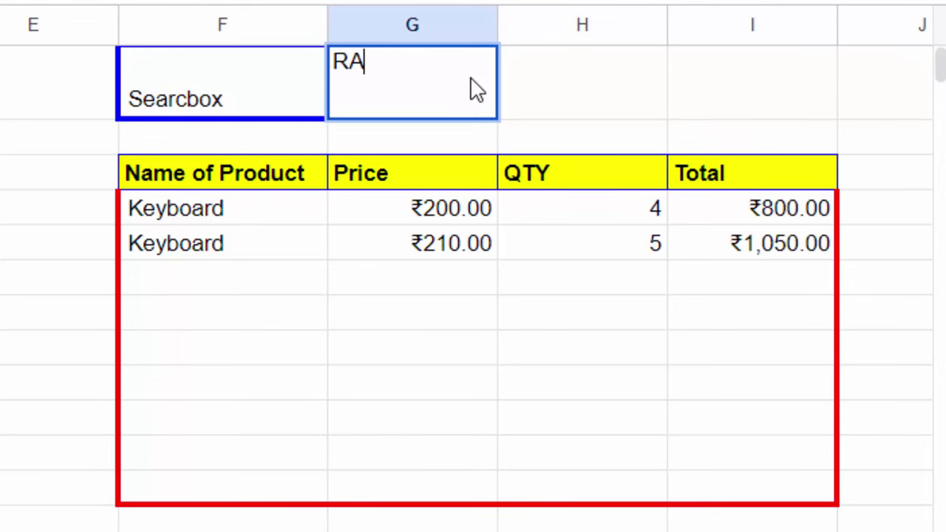
{"action": "type", "text": "M"}
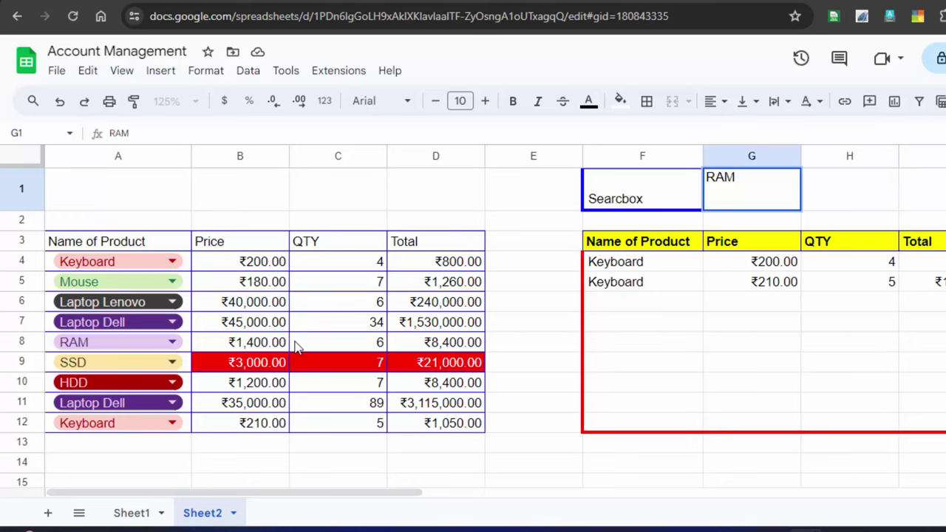
{"action": "key", "text": "Return"}
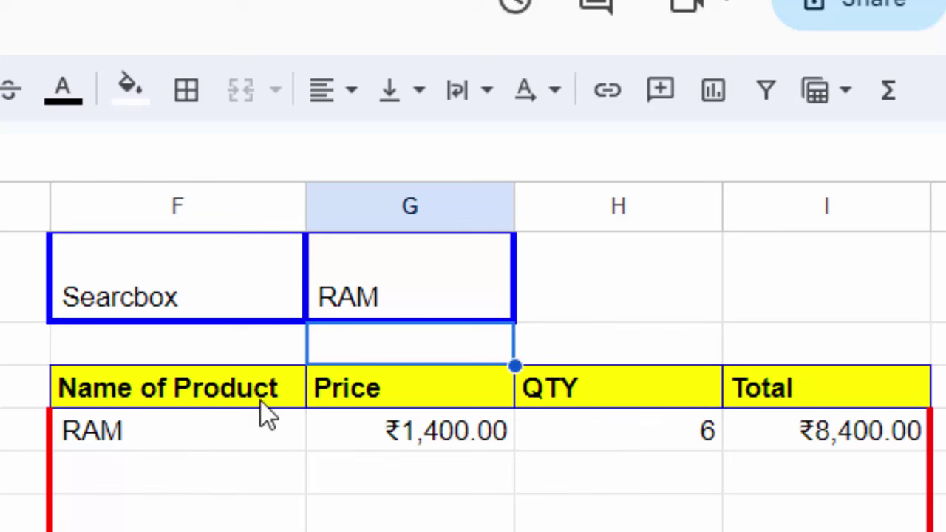
Compare the RAM result (₹1,400.00, 6, ₹8,400.00) with the RAM row in the product table
{"action": "left_click", "coordinate": [861, 435]}
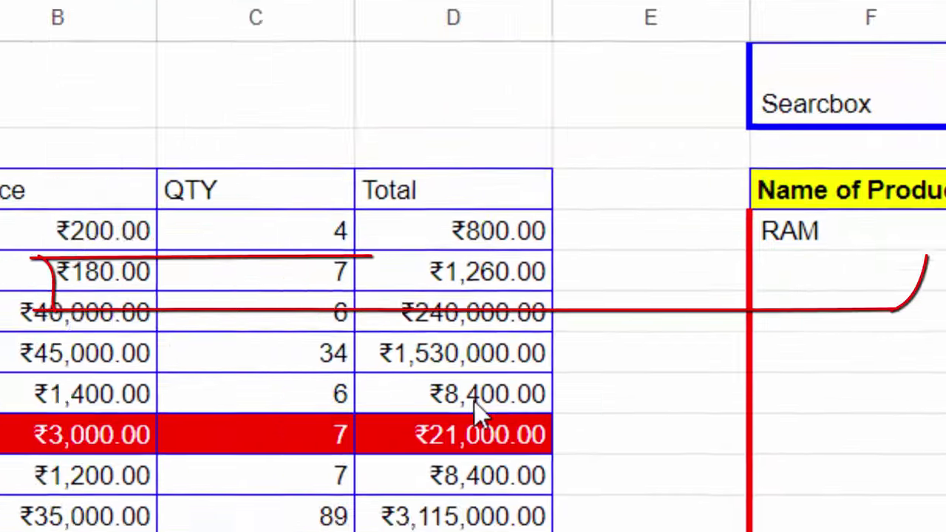
{"action": "left_click", "coordinate": [831, 292]}
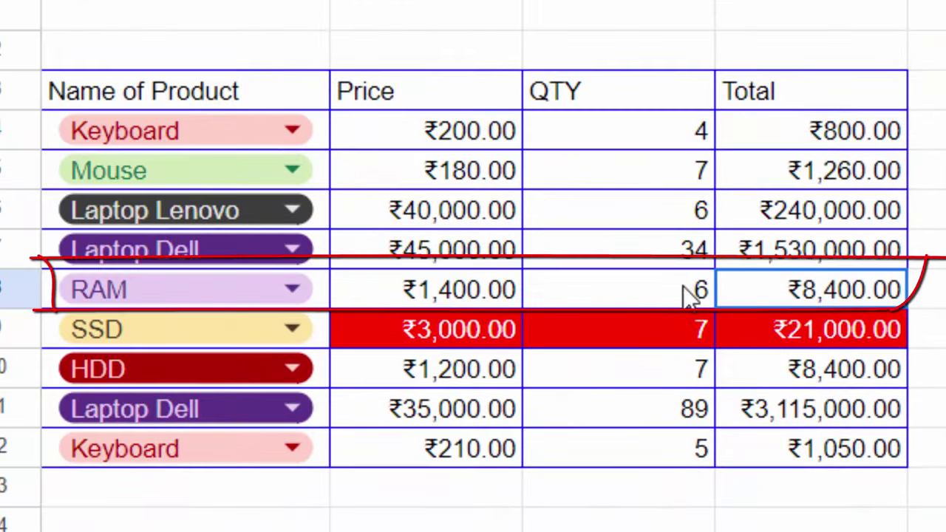
{"action": "left_click_drag", "start_coordinate": [687, 295], "coordinate": [433, 289]}
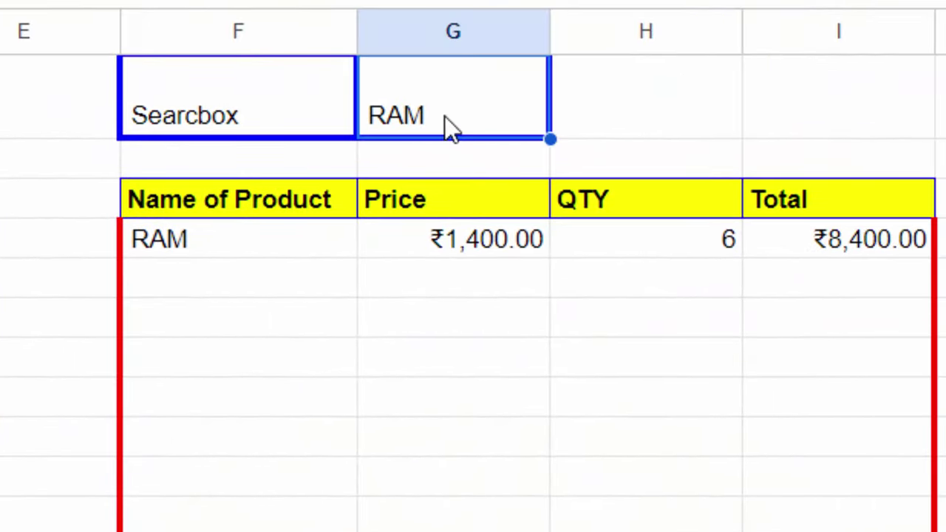
{"action": "double_click", "coordinate": [445, 117]}
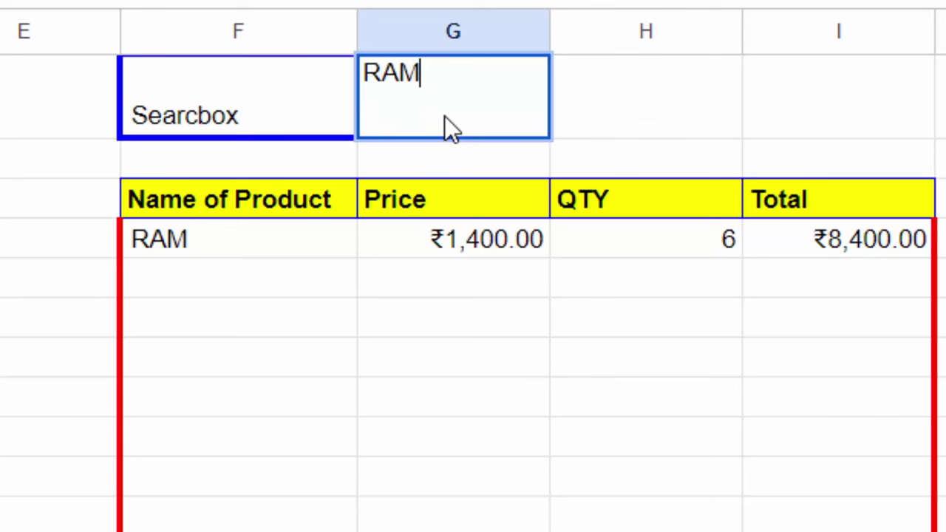
Change the search term from RAM to Mouse
{"action": "key", "text": "BackSpace"}
{"action": "key", "text": "BackSpace"}
{"action": "key", "text": "BackSpace"}
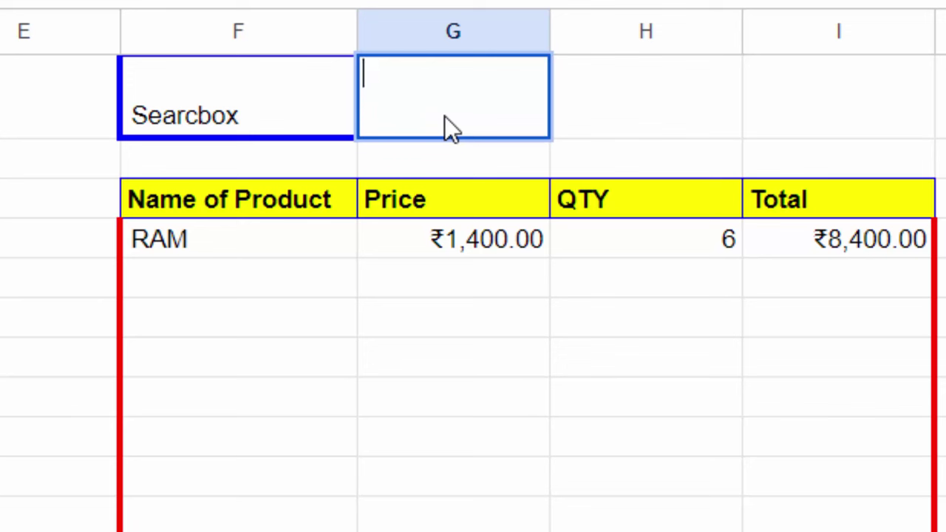
{"action": "type", "text": "Mous"}
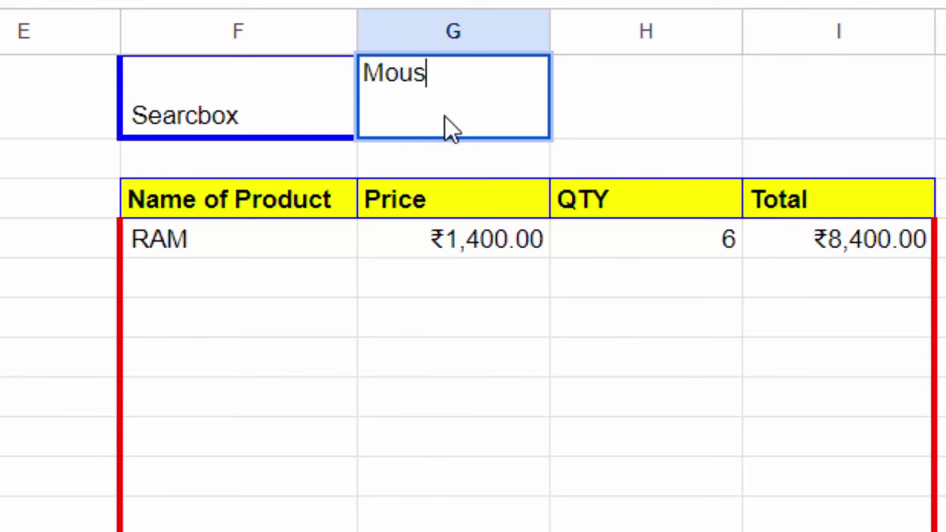
{"action": "type", "text": "e"}
{"action": "key", "text": "Return"}
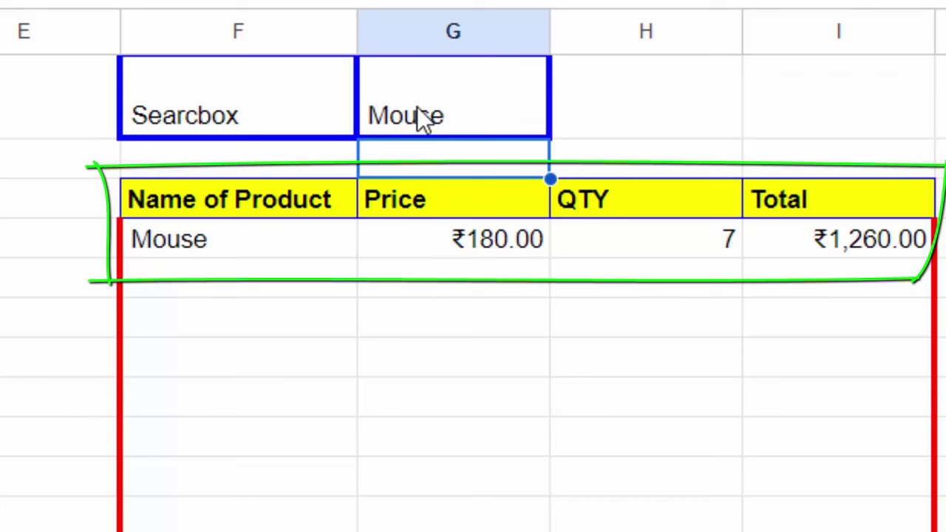
Erase Mouse and start typing Laptop as the new search term
{"action": "left_click", "coordinate": [465, 108]}
{"action": "double_click", "coordinate": [465, 108]}
{"action": "key", "text": "BackSpace"}
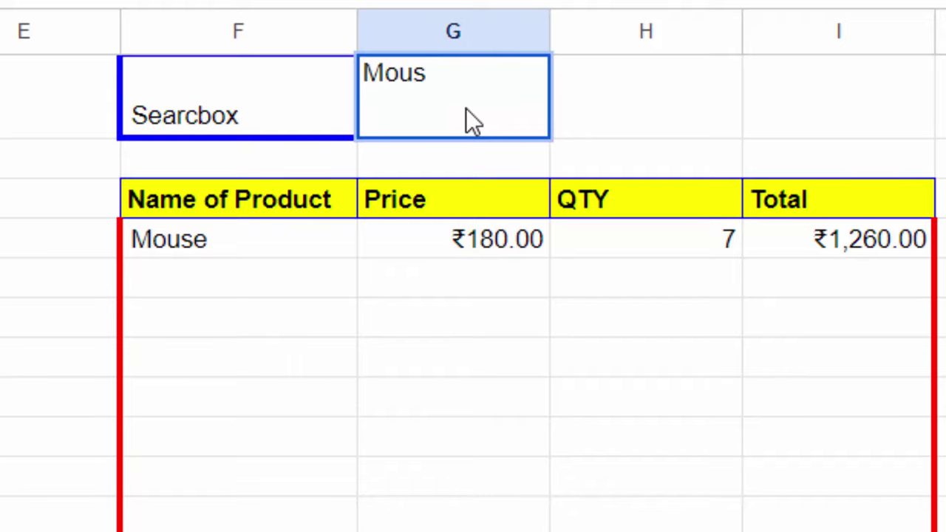
{"action": "key", "text": "BackSpace"}
{"action": "key", "text": "BackSpace"}
{"action": "key", "text": "BackSpace"}
{"action": "type", "text": "Laptop"}
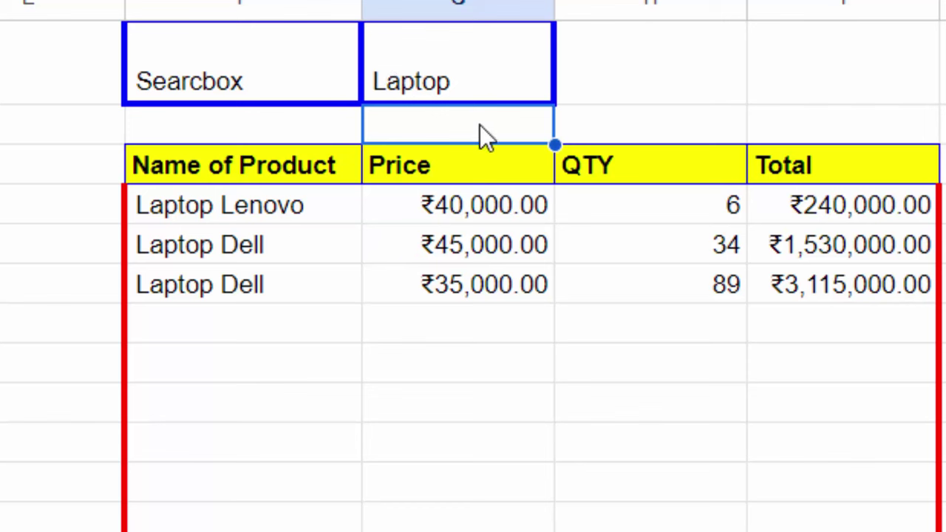
Search for Key, then change A5's product from Mouse to Keyboard
{"action": "left_click", "coordinate": [456, 80]}
{"action": "double_click", "coordinate": [457, 77]}
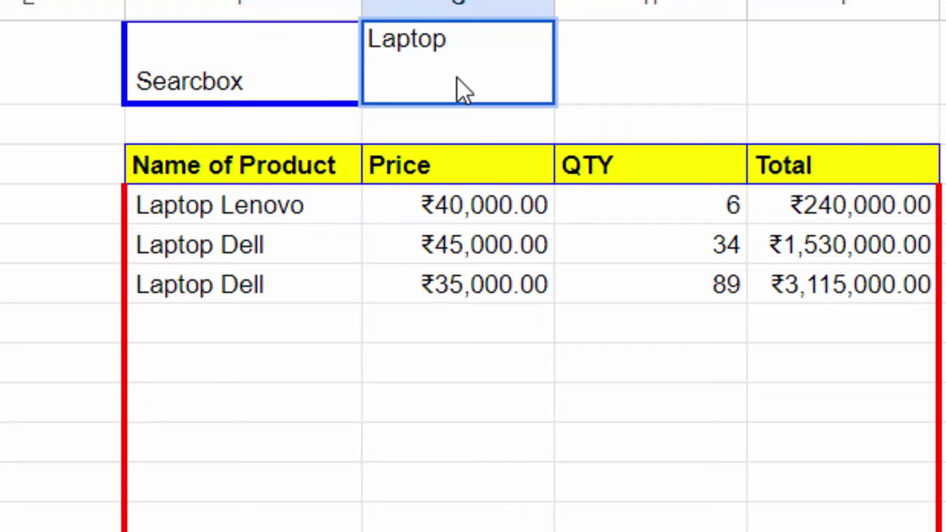
{"action": "key", "text": "BackSpace"}
{"action": "key", "text": "BackSpace"}
{"action": "key", "text": "BackSpace"}
{"action": "key", "text": "BackSpace"}
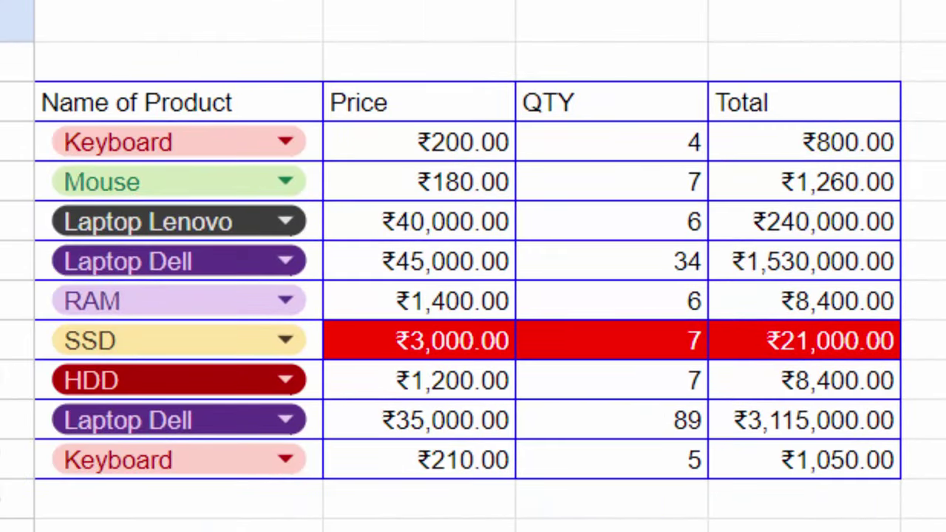
{"action": "key", "text": "BackSpace"}
{"action": "key", "text": "BackSpace"}
{"action": "type", "text": "Key"}
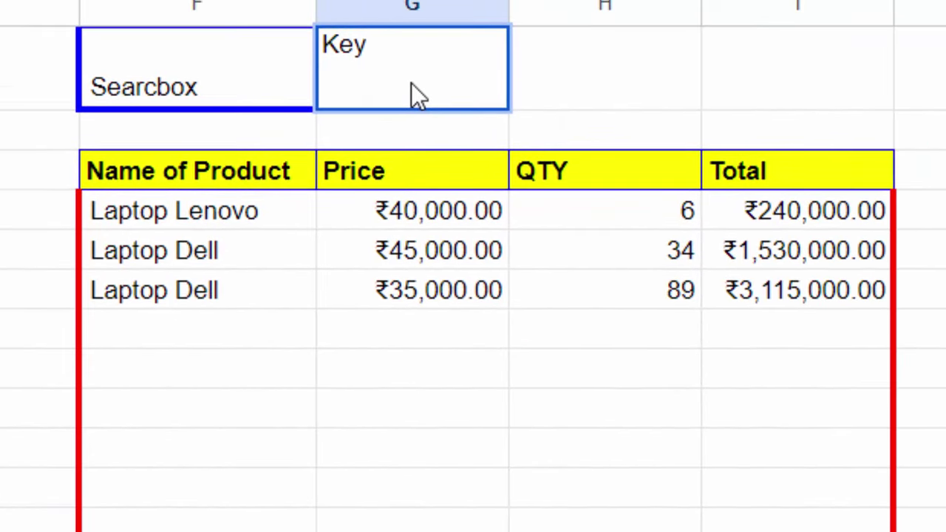
{"action": "key", "text": "Return"}
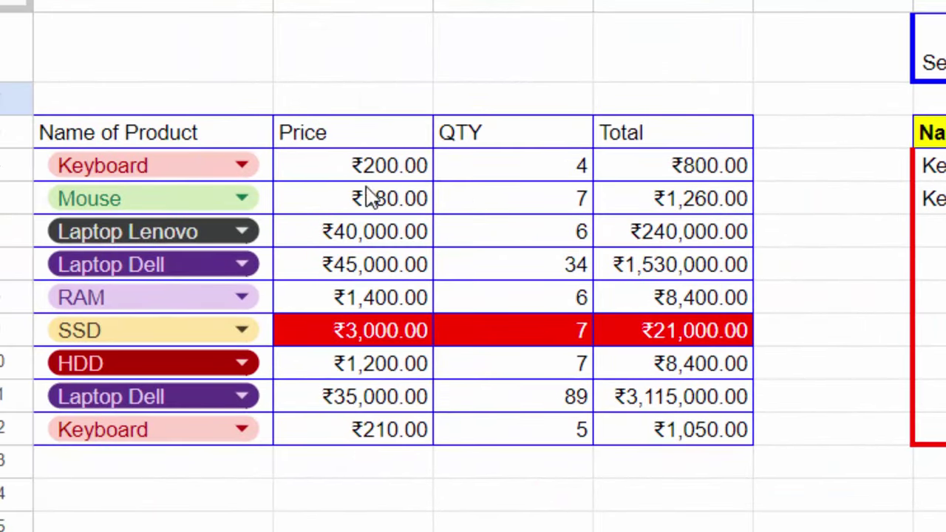
{"action": "left_click", "coordinate": [231, 200]}
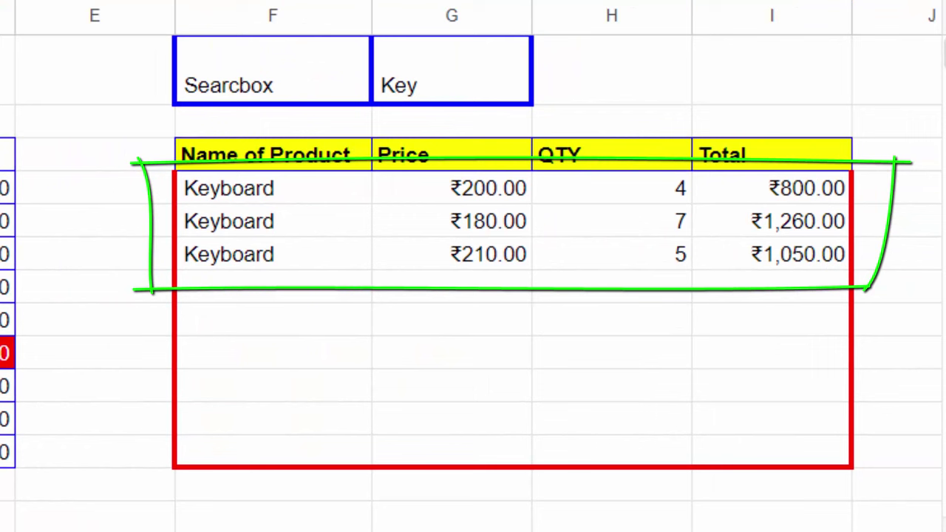
Replace the Key search term with the partial term Lap
{"action": "double_click", "coordinate": [449, 100]}
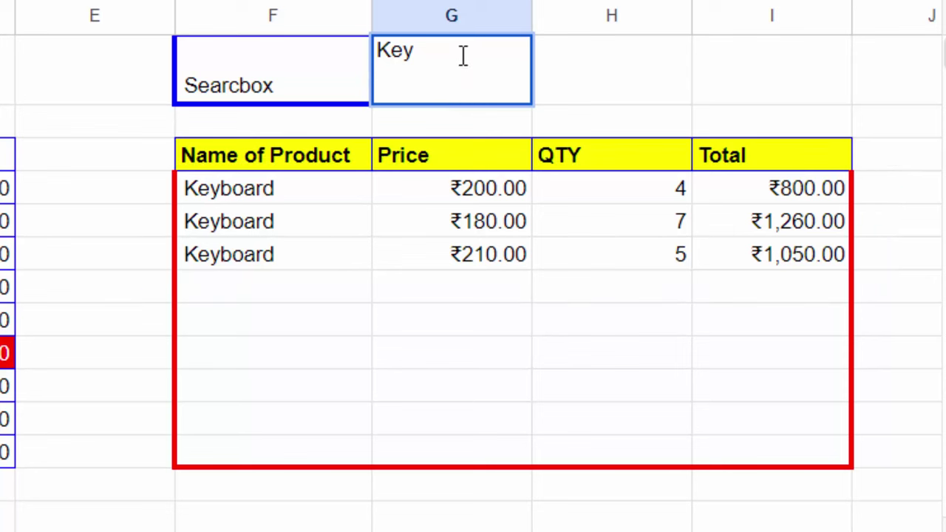
{"action": "key", "text": "BackSpace"}
{"action": "key", "text": "BackSpace"}
{"action": "key", "text": "BackSpace"}
{"action": "type", "text": "La"}
{"action": "type", "text": "p"}
{"action": "key", "text": "Return"}
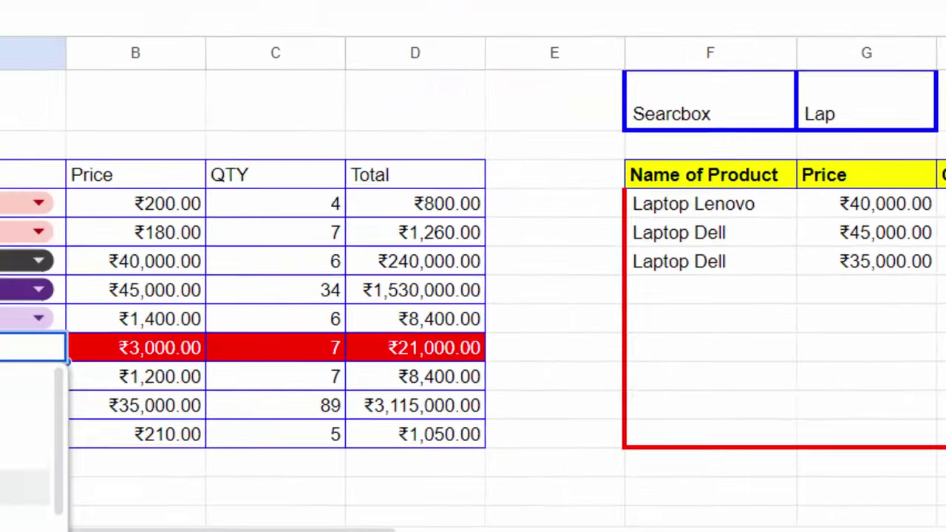
Relabel the ₹3,000.00 SSD row as Laptop Dell and the last Keyboard row as Laptop Lenovo
{"action": "left_click", "coordinate": [19, 451]}
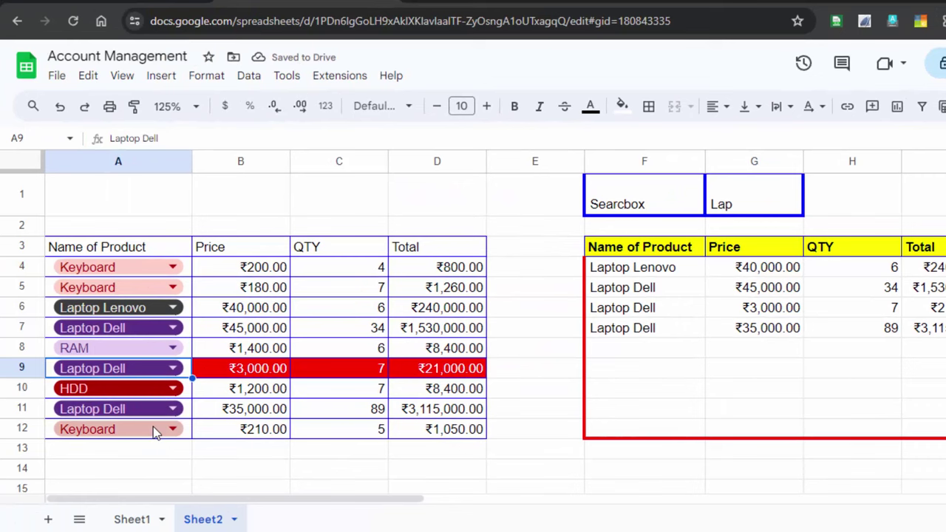
{"action": "left_click", "coordinate": [153, 426]}
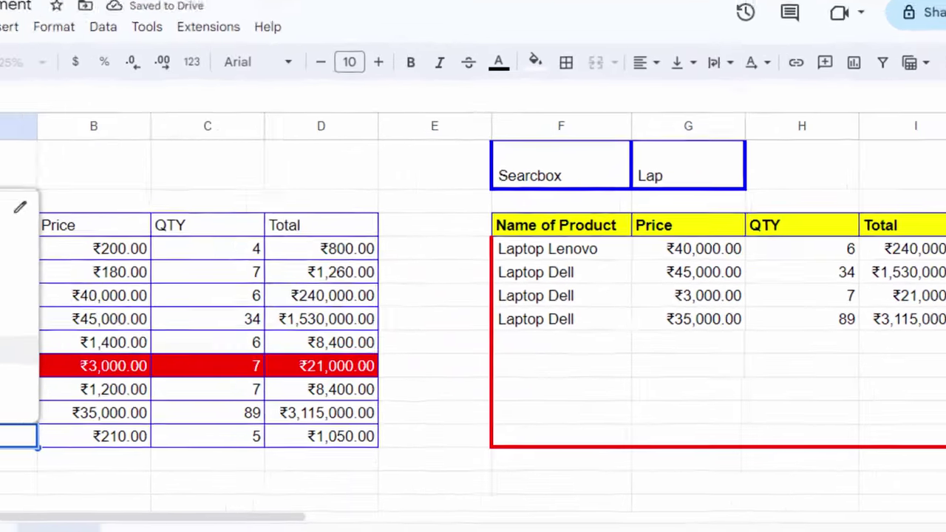
{"action": "left_click", "coordinate": [15, 350]}
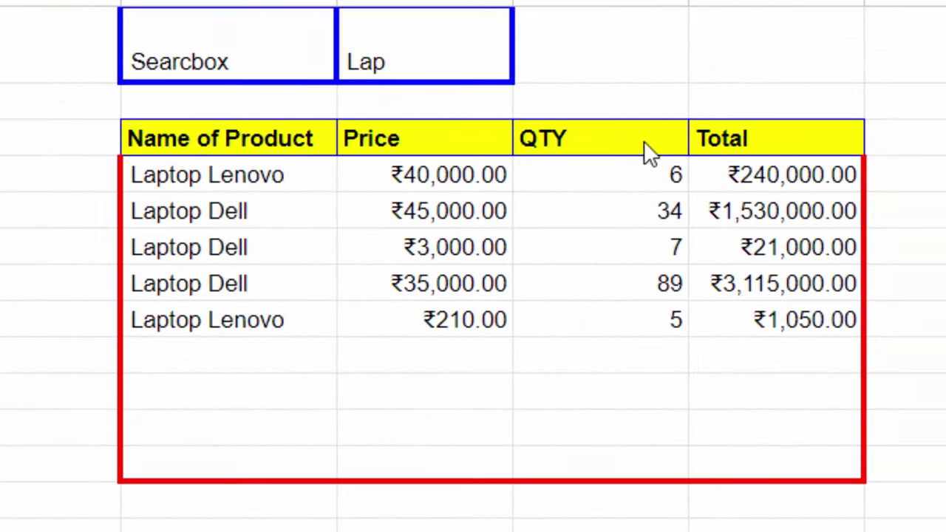